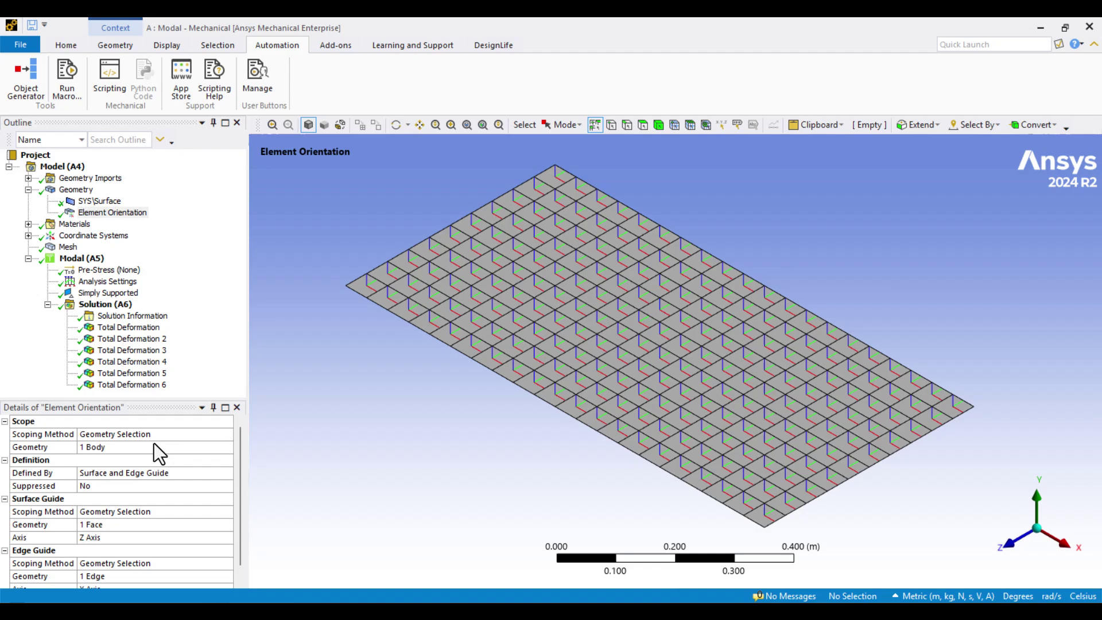
Show the Total Deformation results for the first mode and the second mode at 37.737 Hz
scroll(166, 490, "down", 1)
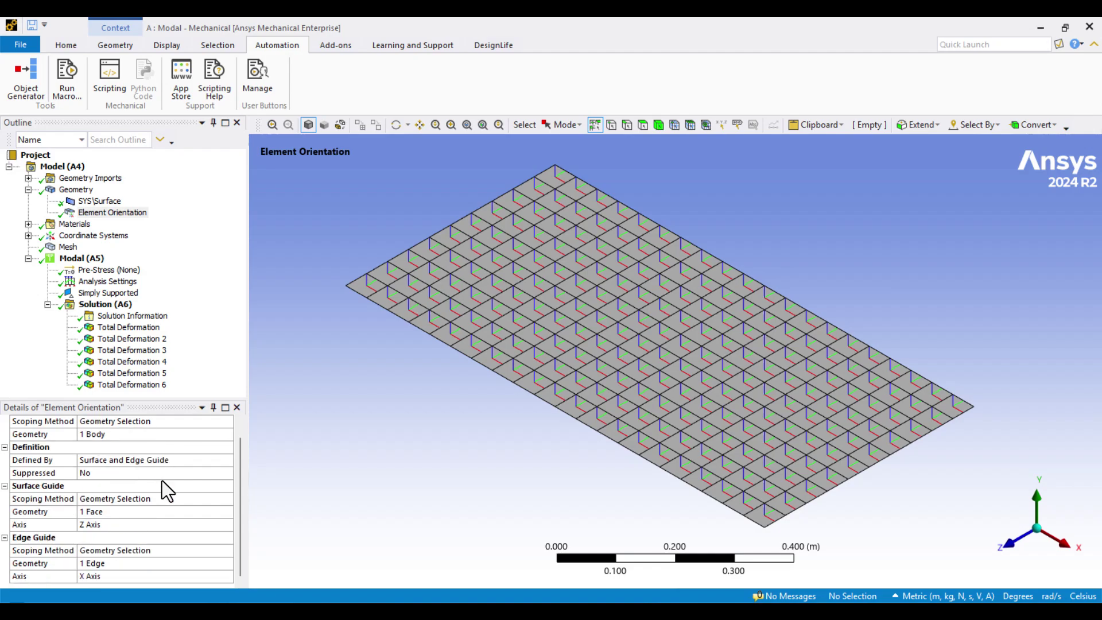
left_click(104, 328)
left_click(105, 339)
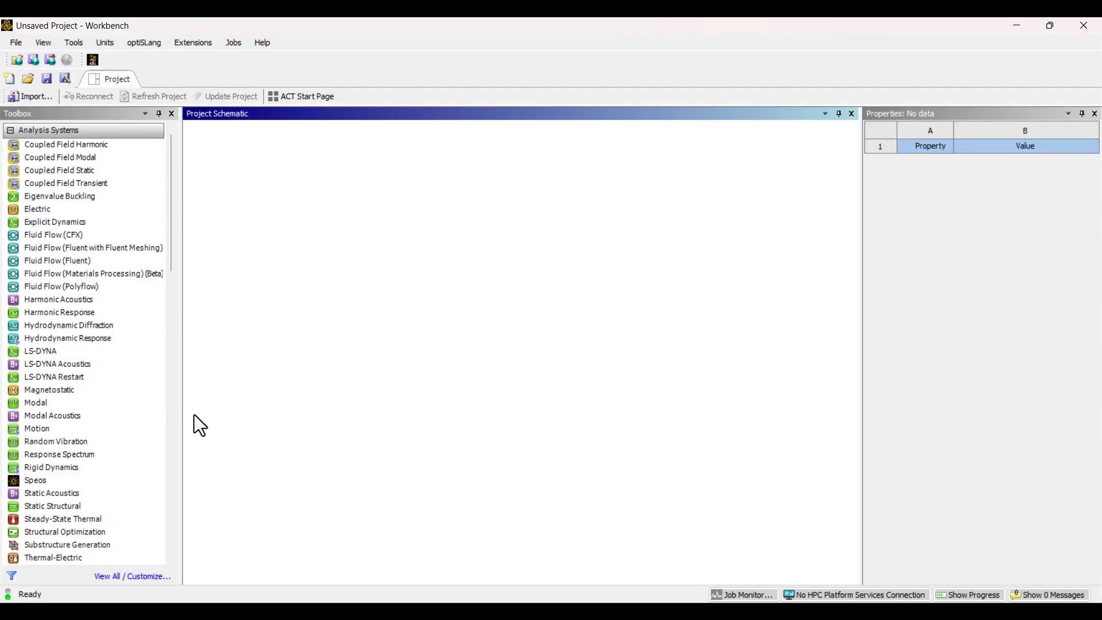
Add a Modal analysis system to the schematic, keeping its default name
double_click(89, 406)
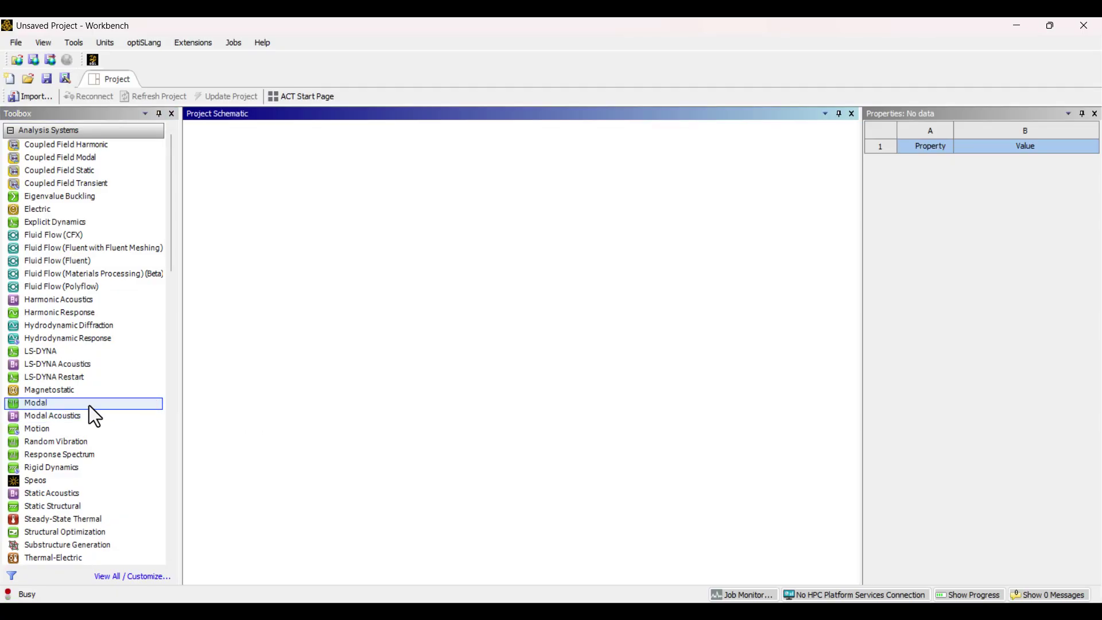
left_click(329, 363)
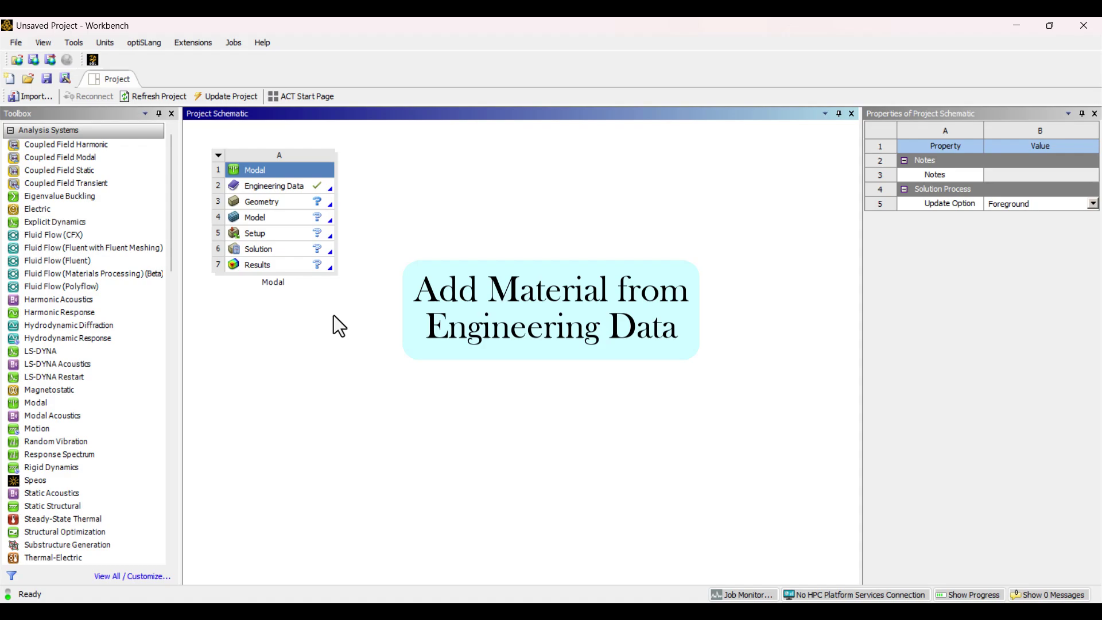
Open the Modal system's Engineering Data and add a new material named 'Orthotropic'
double_click(284, 187)
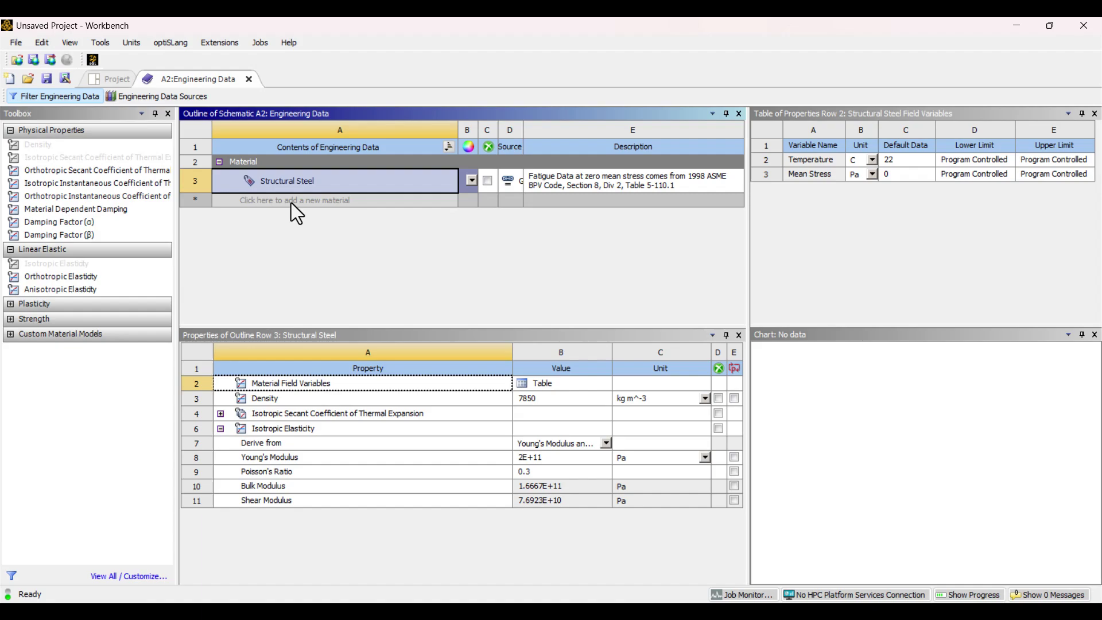
left_click(273, 202)
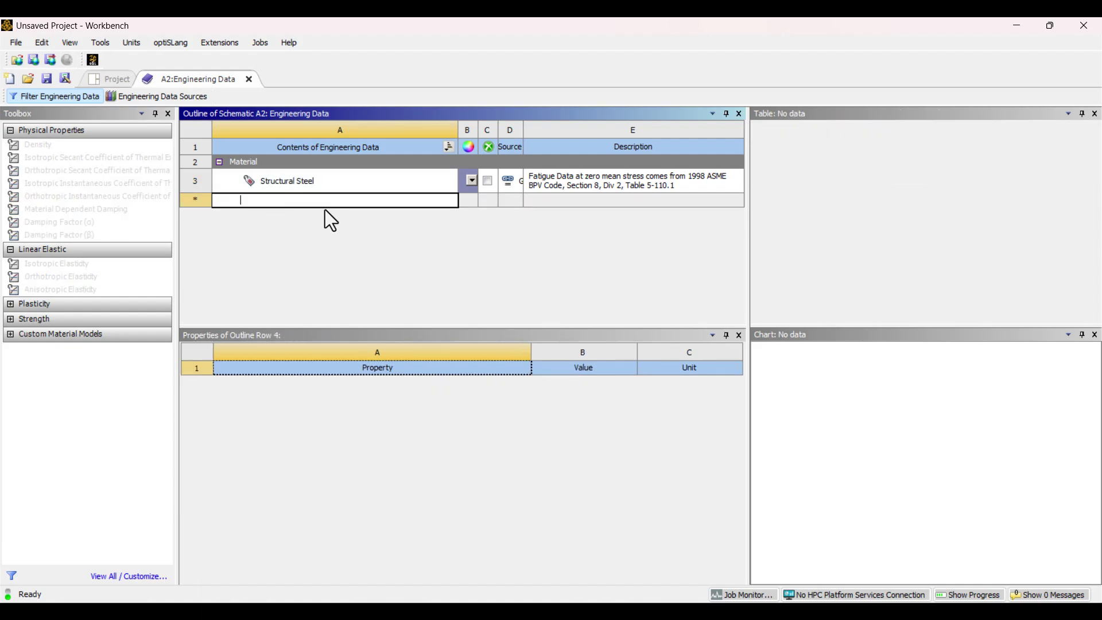
type("Orthotropic")
key("Escape")
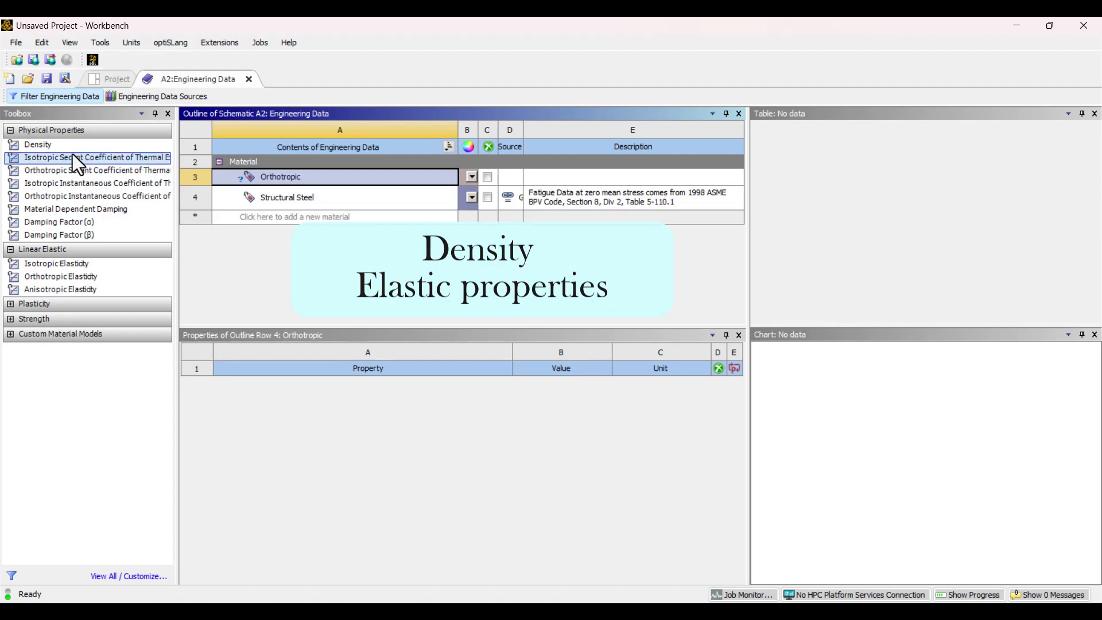
Add Density and Orthotropic Elasticity properties to the Orthotropic material
left_click(46, 147)
double_click(44, 145)
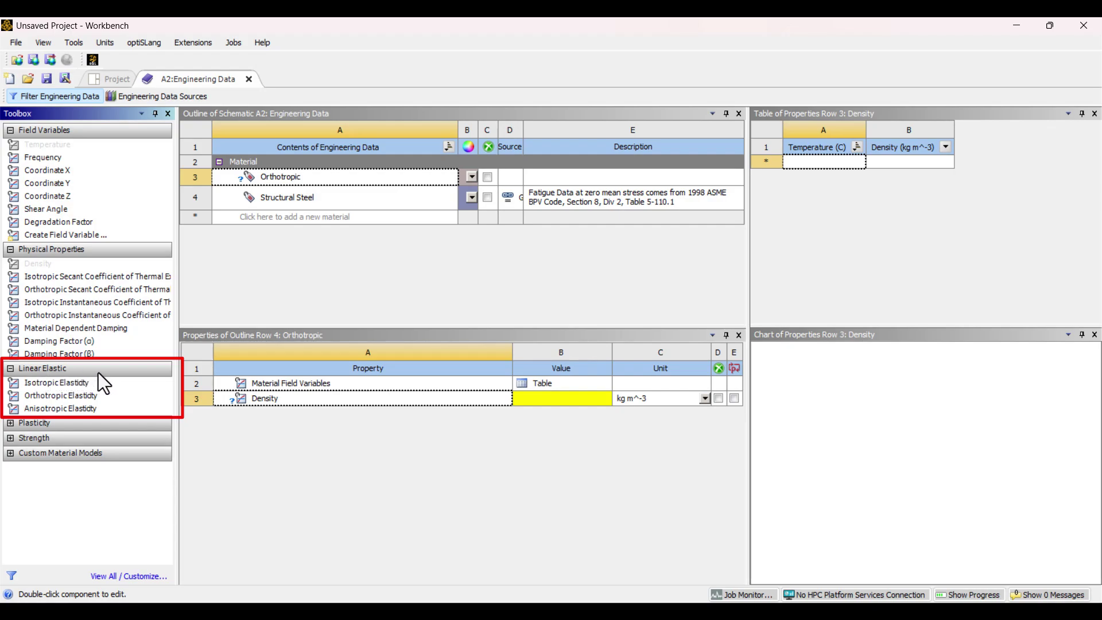
left_click(74, 396)
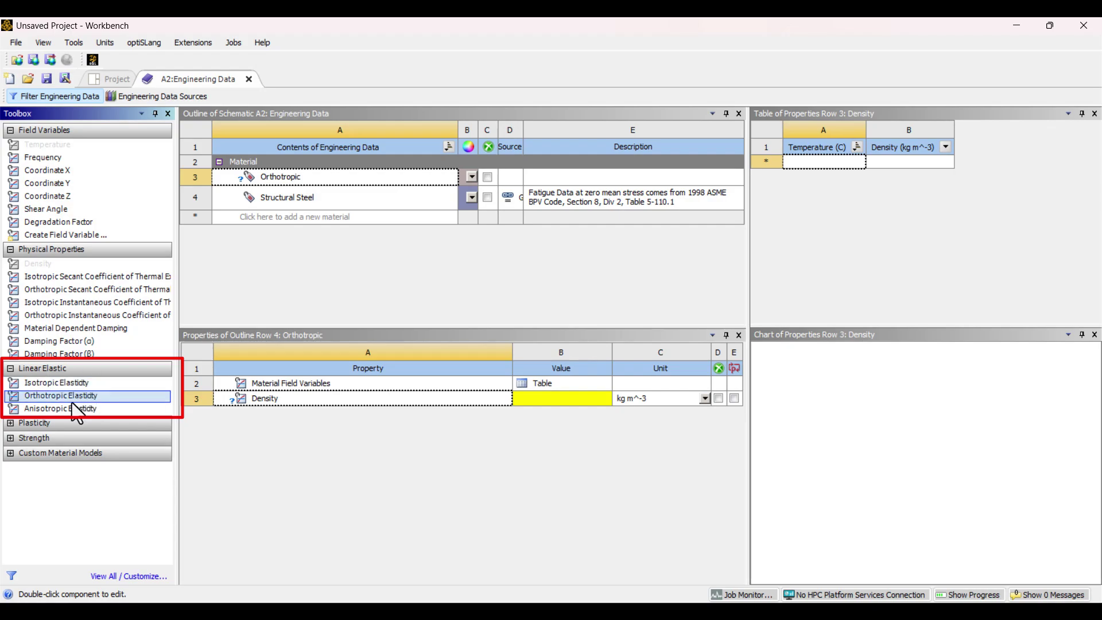
double_click(37, 399)
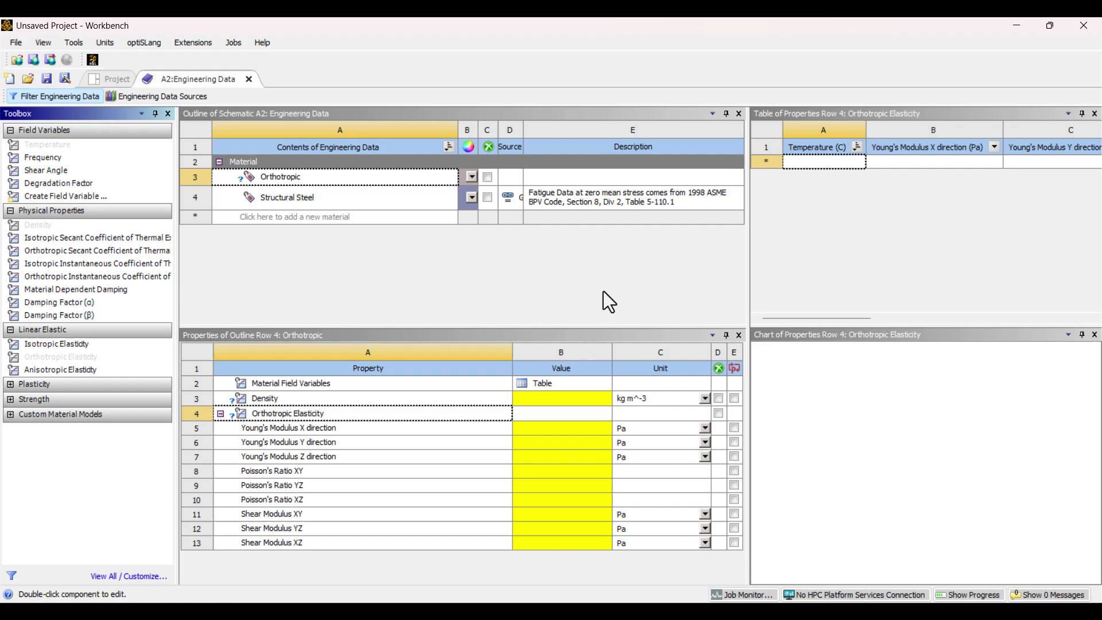
Switch the X, Y, Z Young's moduli and XY, YZ, XZ shear moduli units to GPa
left_click(705, 428)
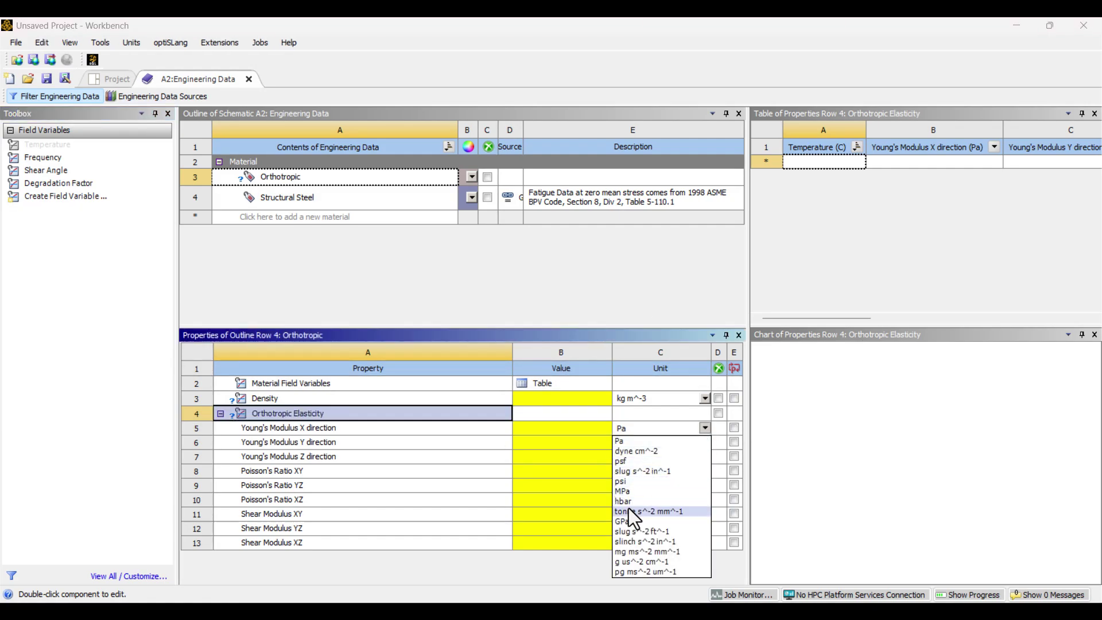
left_click(626, 521)
left_click(704, 442)
left_click(626, 534)
left_click(704, 457)
left_click(622, 393)
left_click(704, 514)
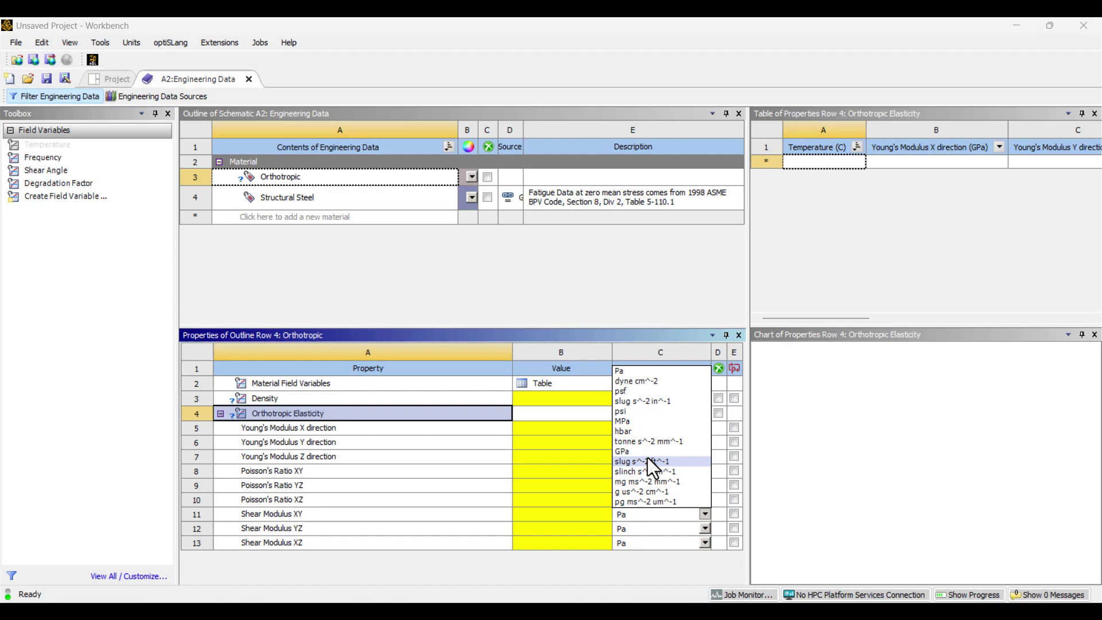
left_click(626, 452)
left_click(705, 529)
left_click(626, 466)
left_click(704, 543)
left_click(626, 479)
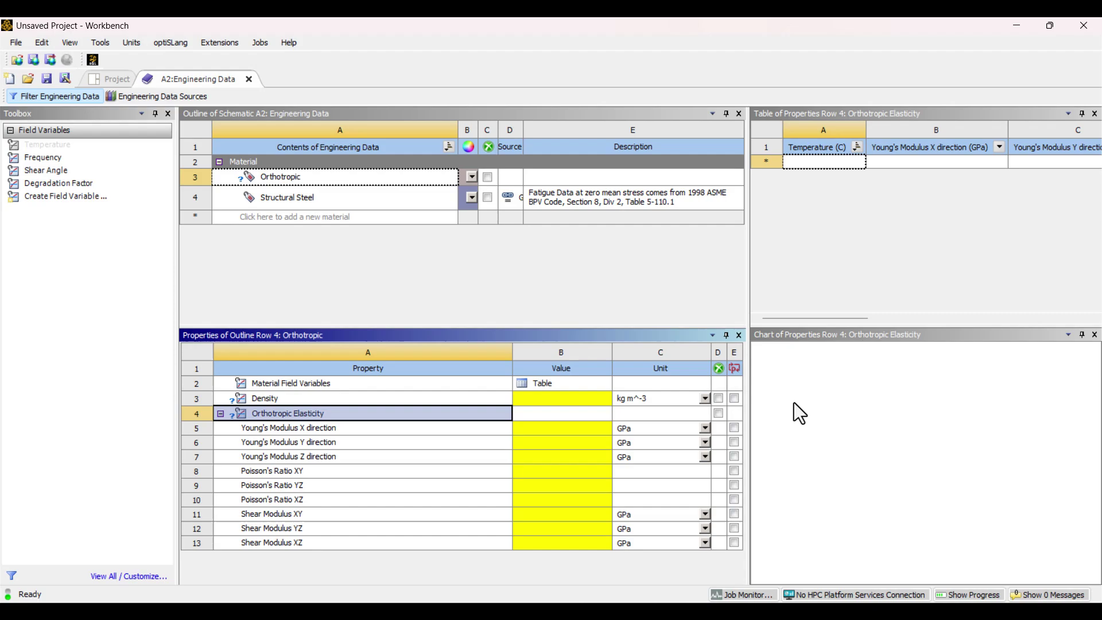
Enter Young's moduli of 130, 8 and 8 GPa and a density of 1500 kg/m³
left_click(553, 433)
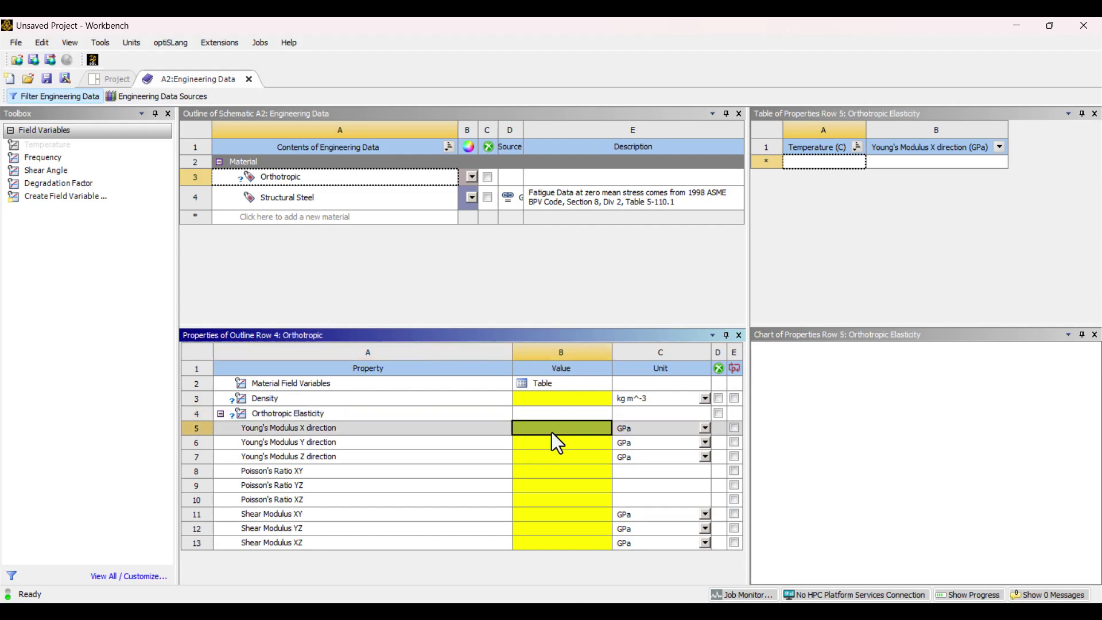
type(".130")
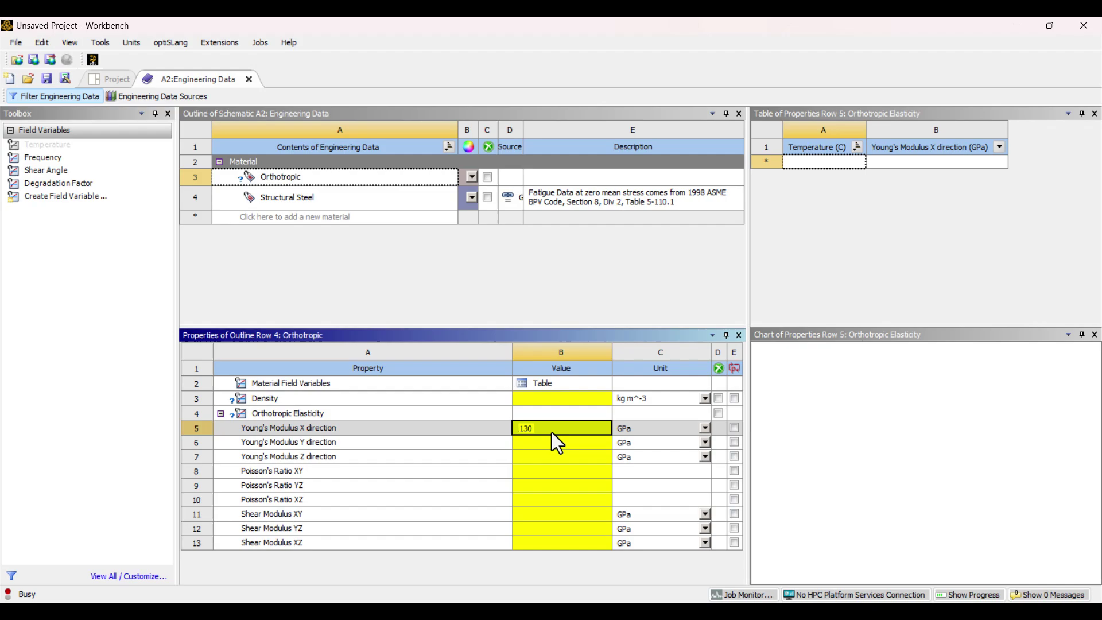
key("Return")
type("8")
key("Return")
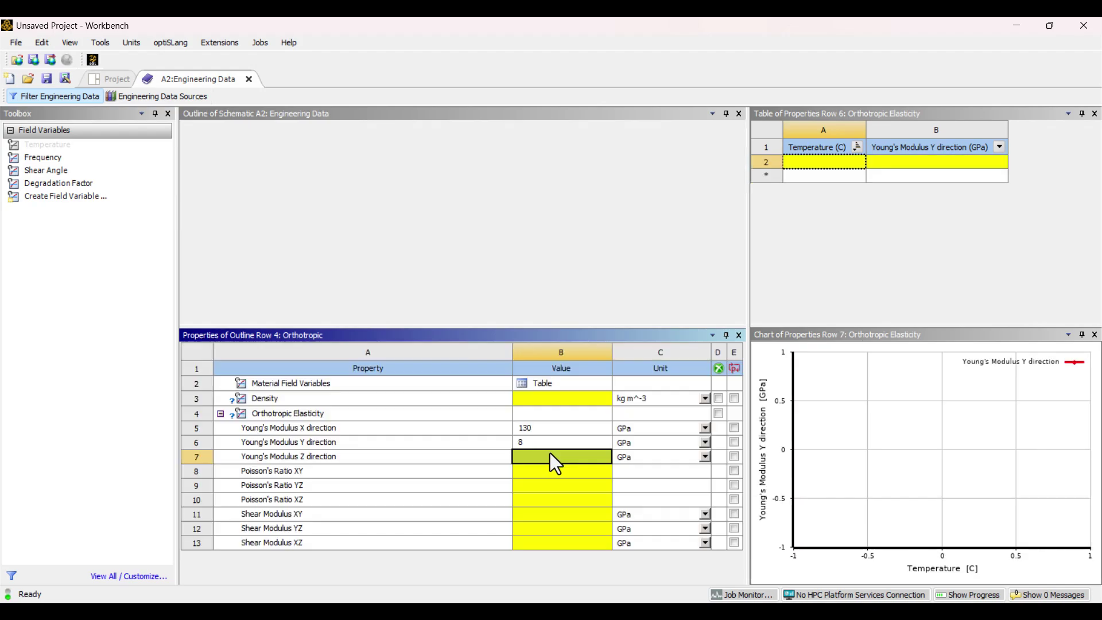
type("8")
key("Return")
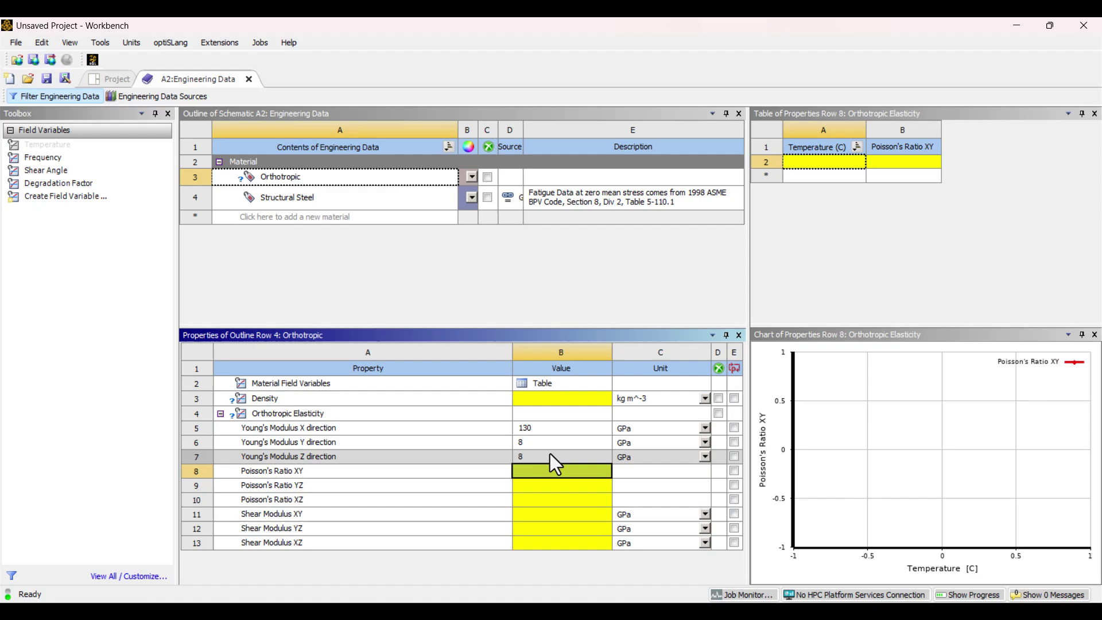
left_click(532, 399)
type("1500")
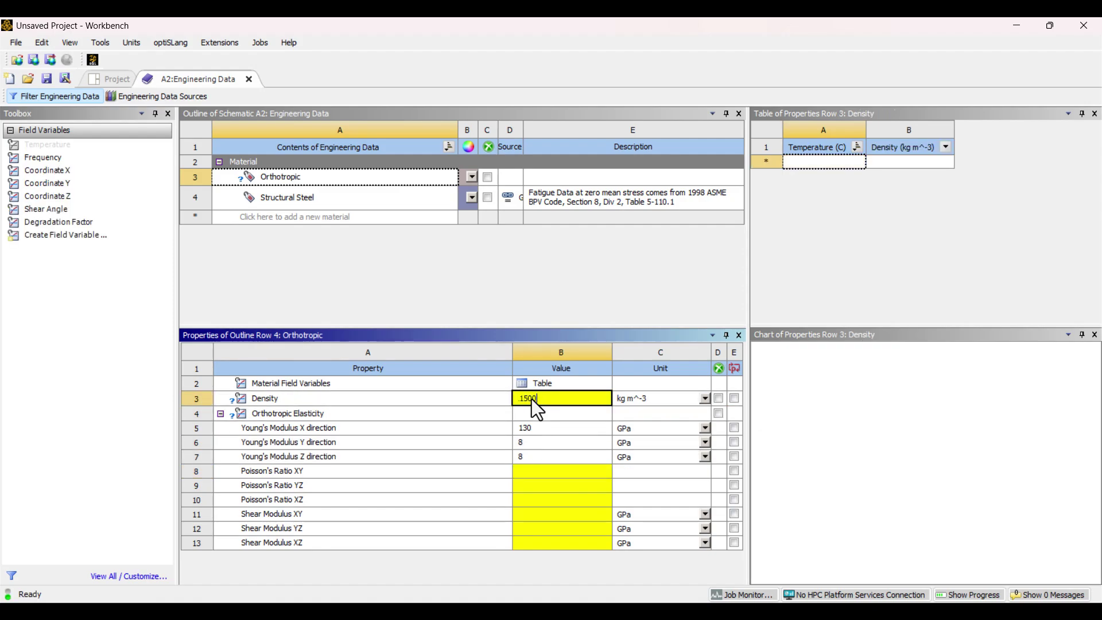
key("Return")
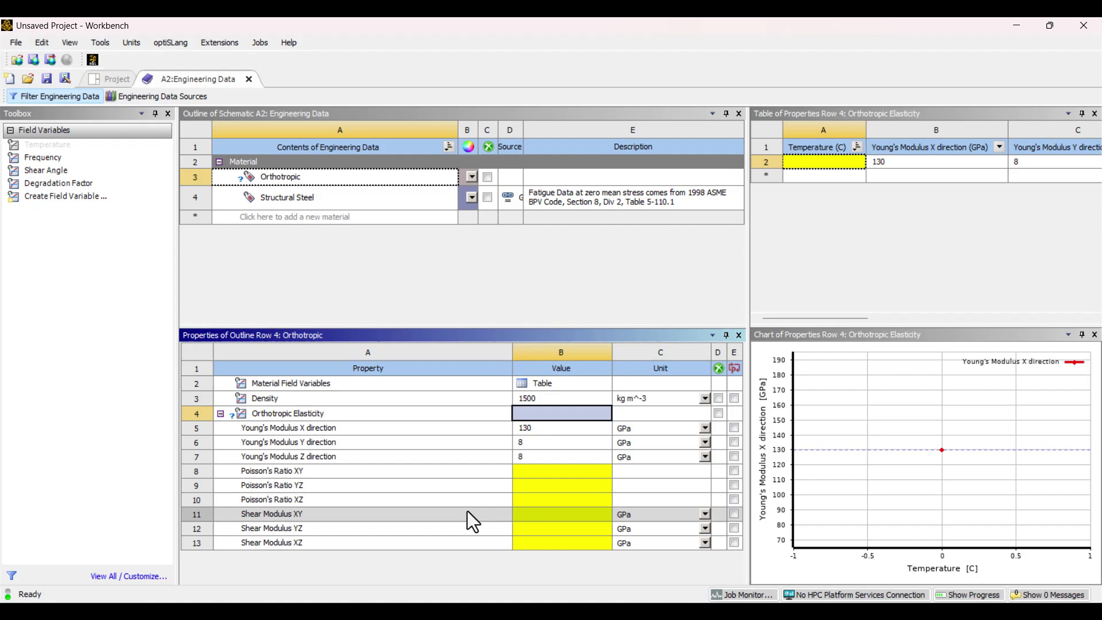
Enter shear moduli XY 4, YZ 3 and XZ 4 GPa
left_click(534, 515)
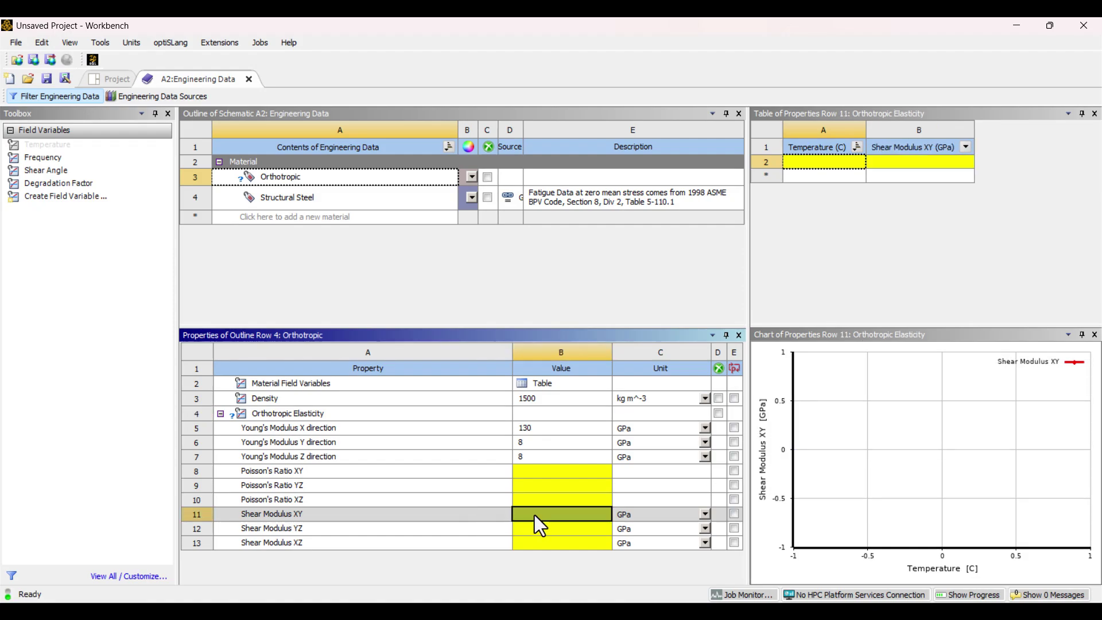
type("4")
key("Return")
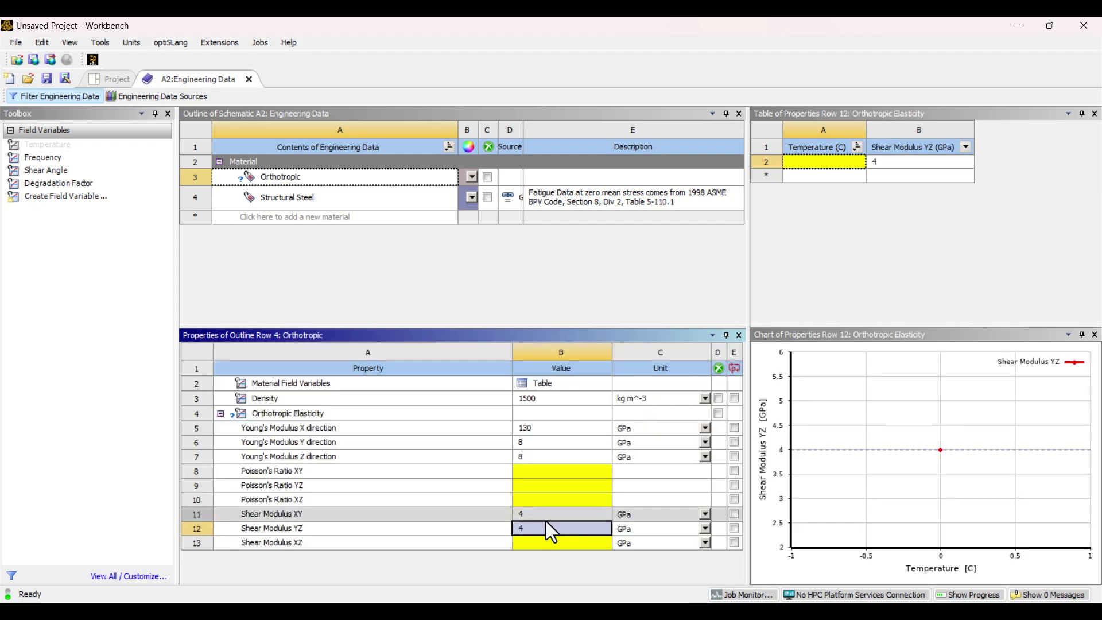
left_click(543, 526)
type("4")
key("Return")
type("3")
left_click(545, 542)
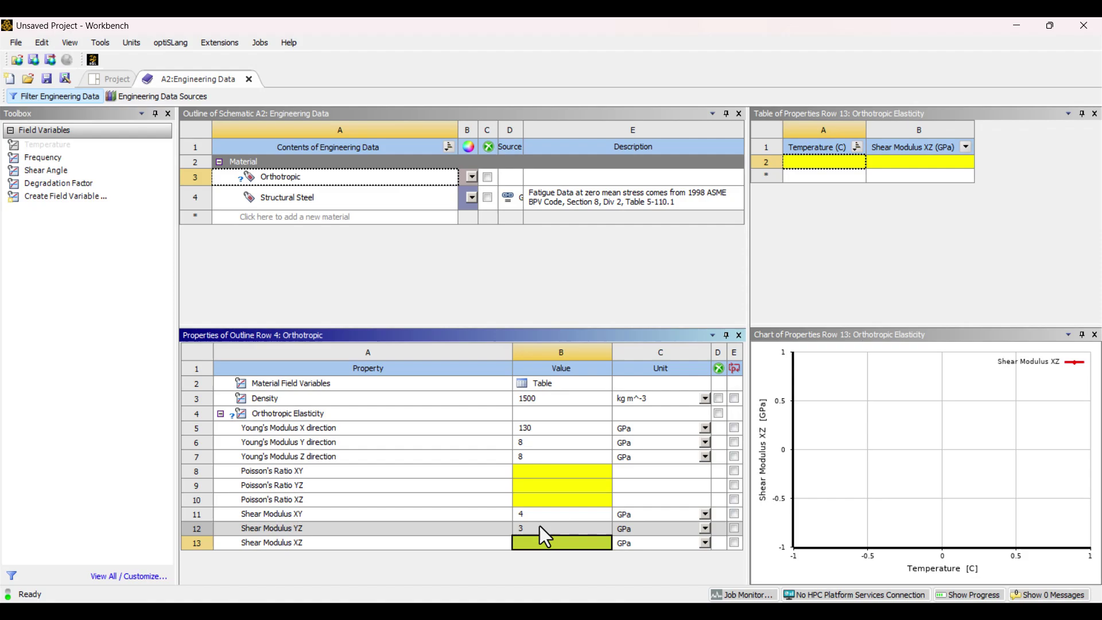
type("4")
key("Return")
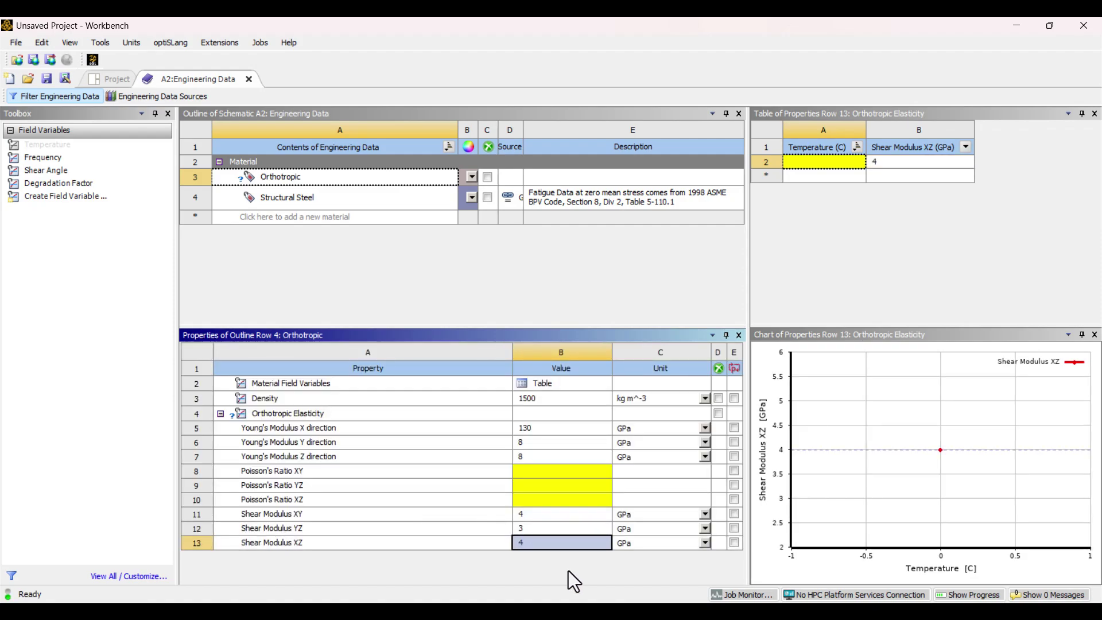
Enter Poisson's ratios XY 0.25, YZ 0.3 and XZ 0.3
left_click(563, 475)
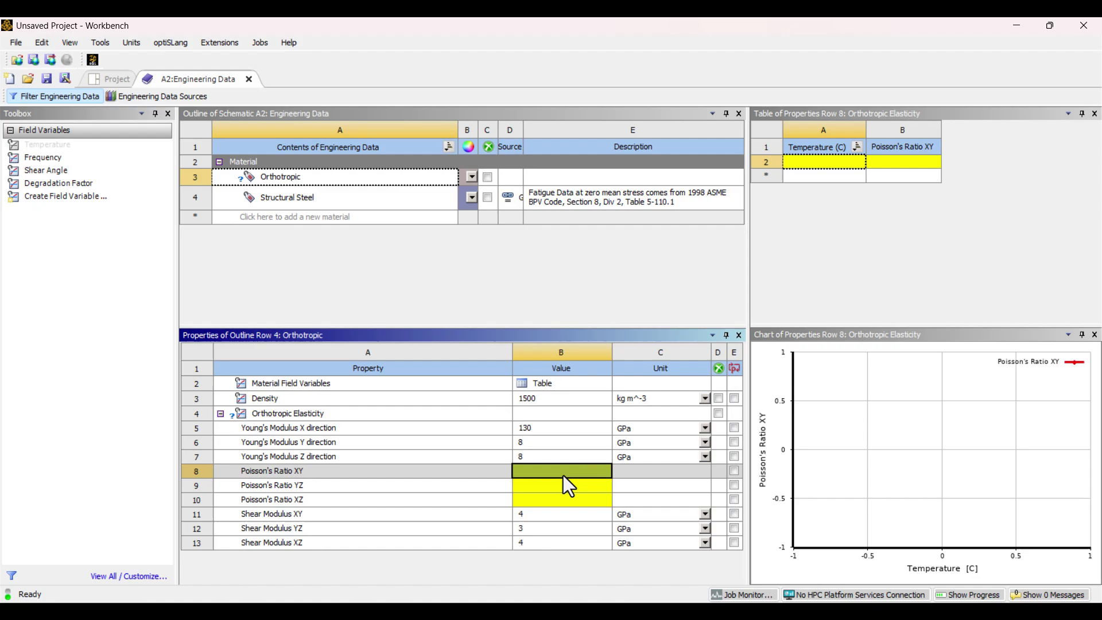
type("0.25")
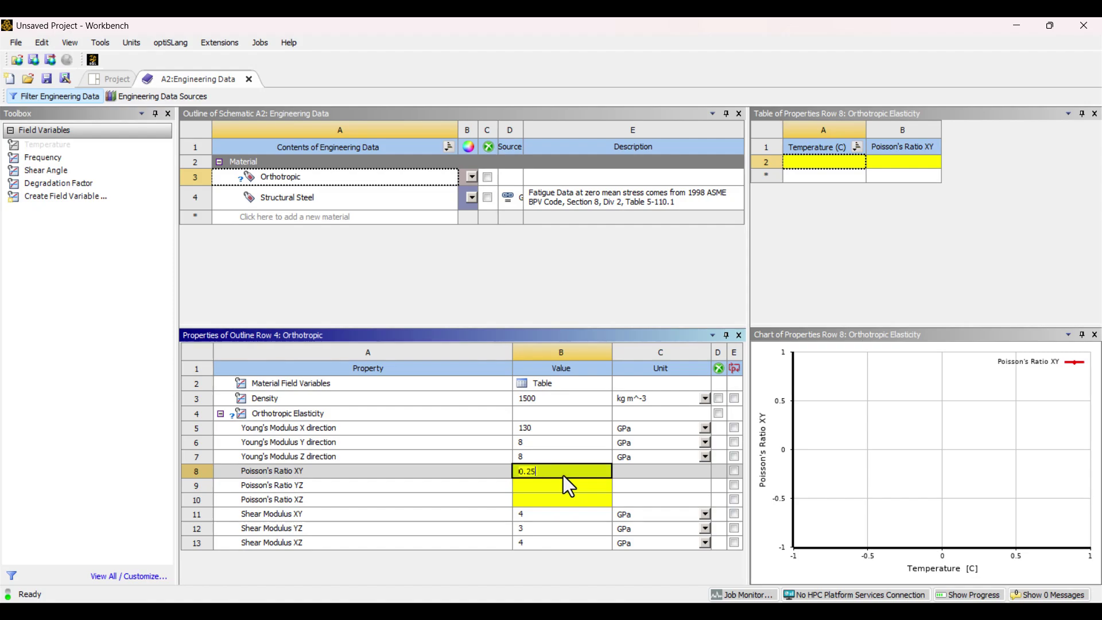
left_click(564, 480)
type("0")
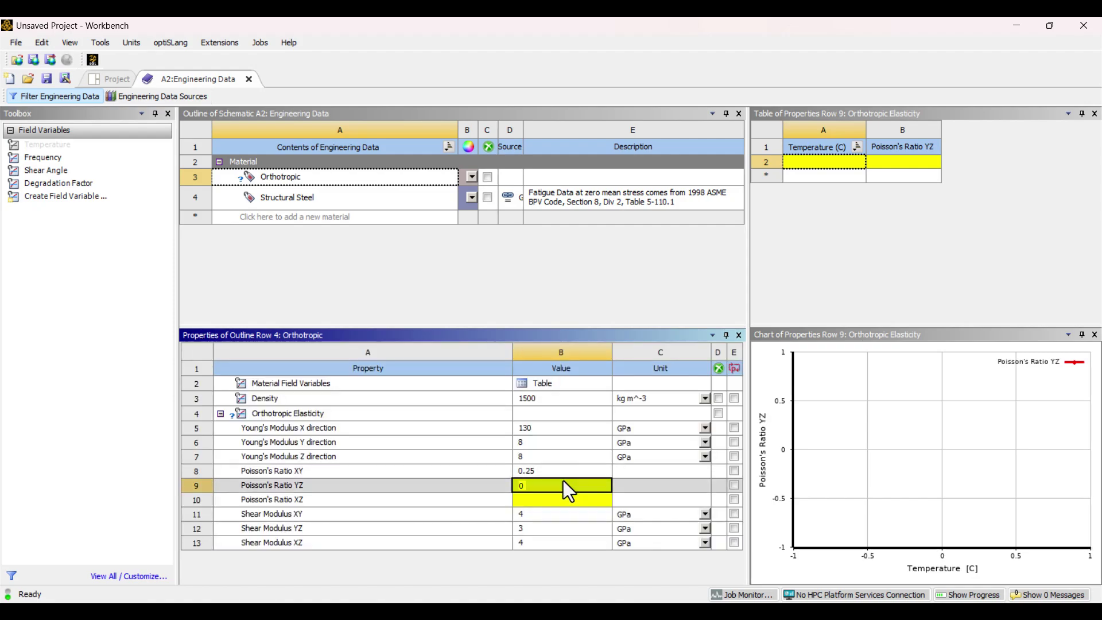
type(".30")
key("Return")
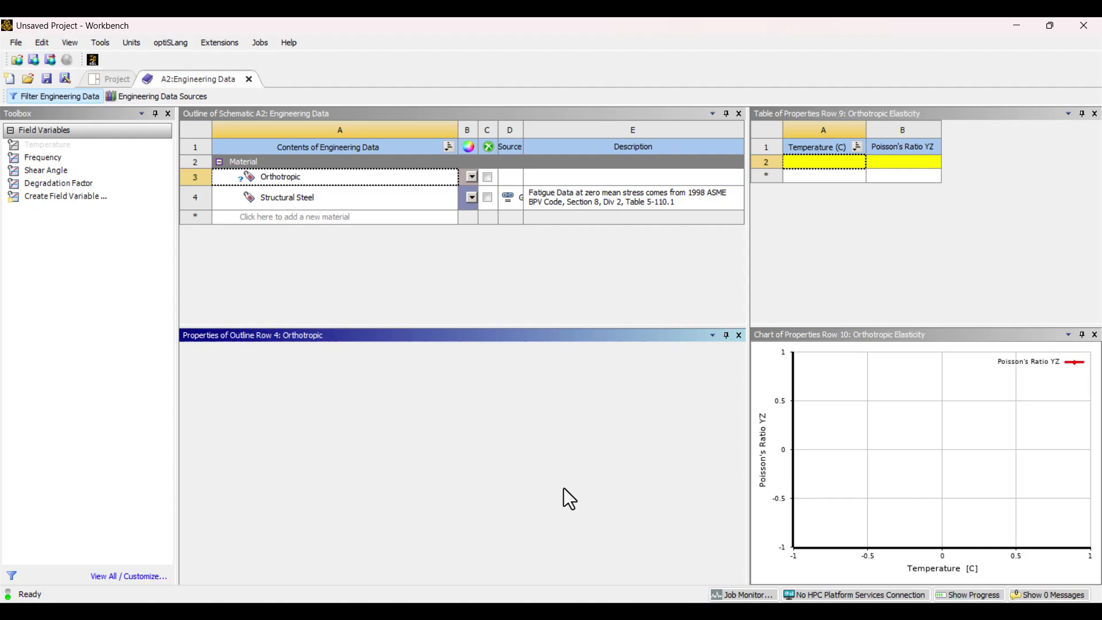
type("0.3")
key("Return")
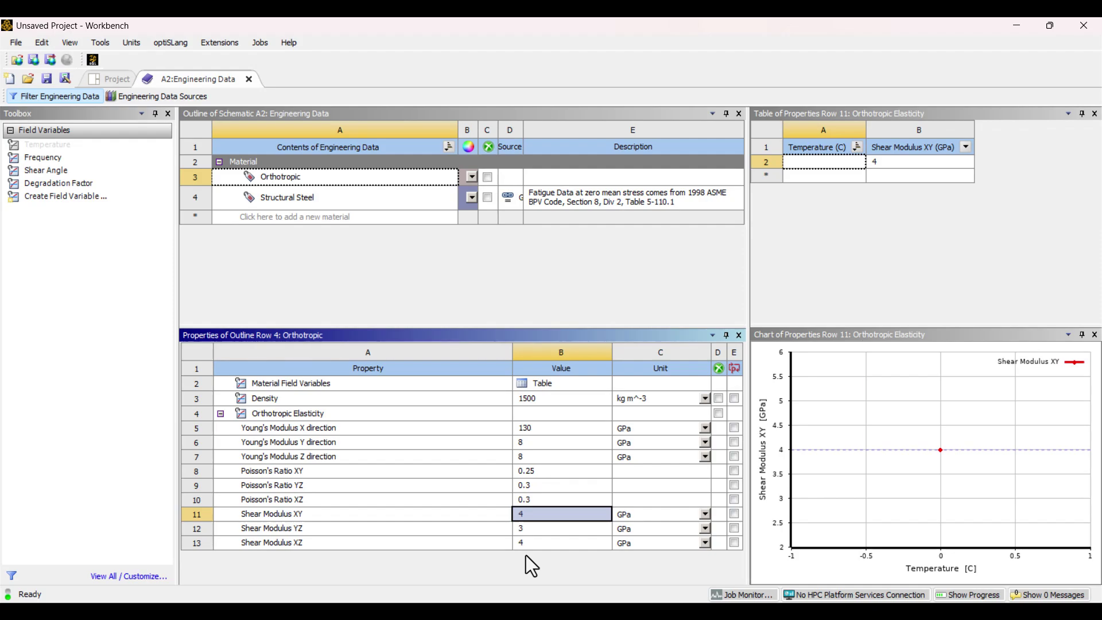
Close Engineering Data and create a new SpaceClaim geometry from the Modal system's Geometry cell
left_click(250, 78)
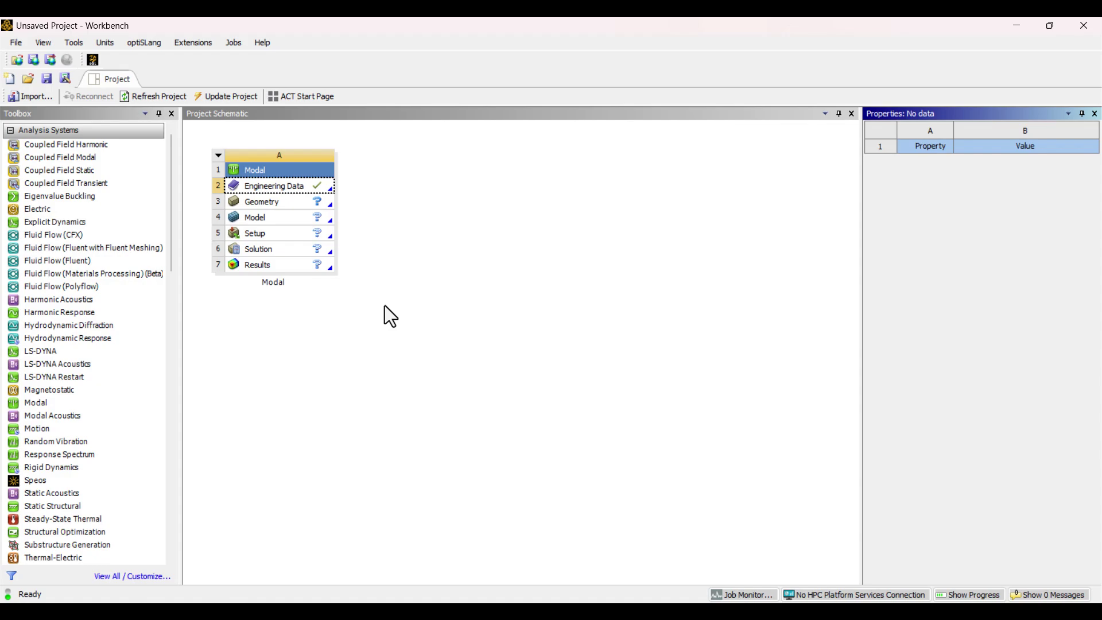
double_click(274, 204)
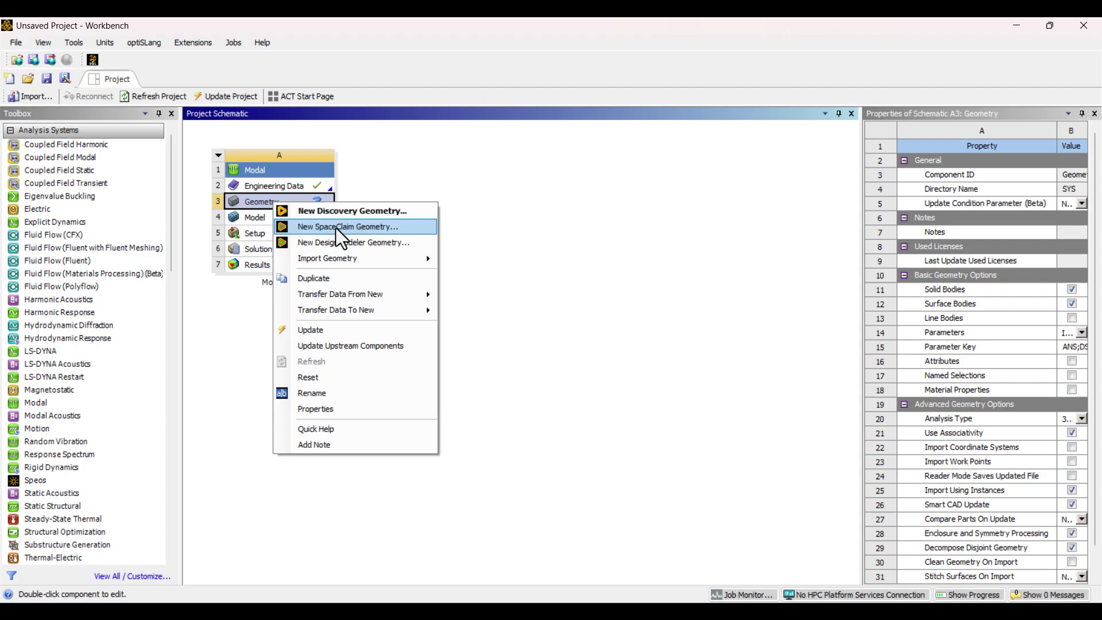
left_click(350, 230)
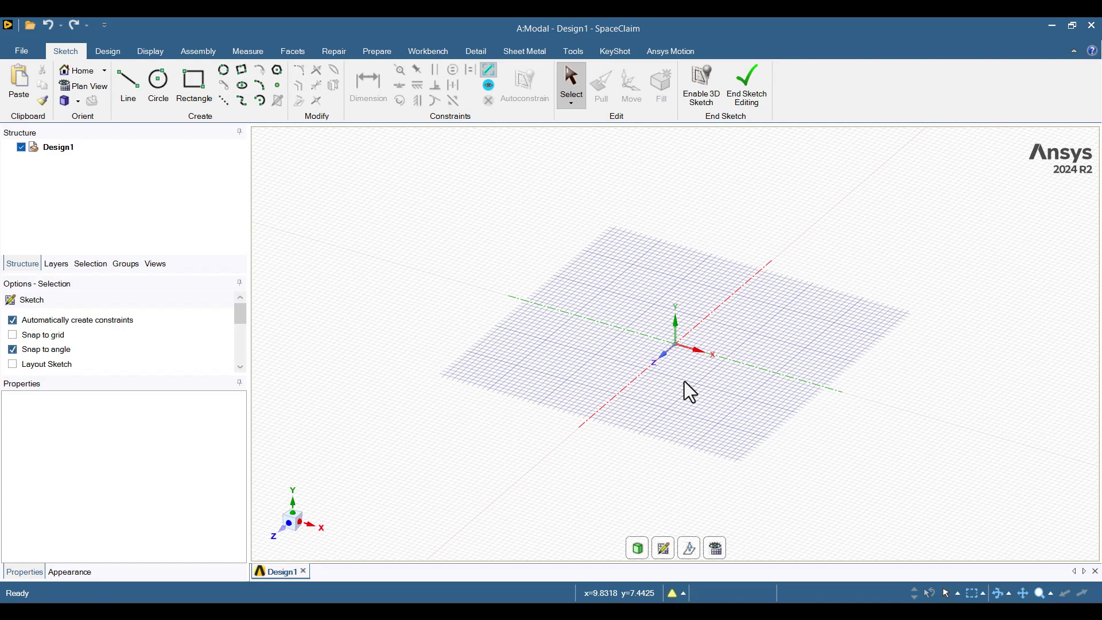
Sketch a 500 × 1000 mm rectangle from the origin and end sketch editing to form a surface
left_click(192, 76)
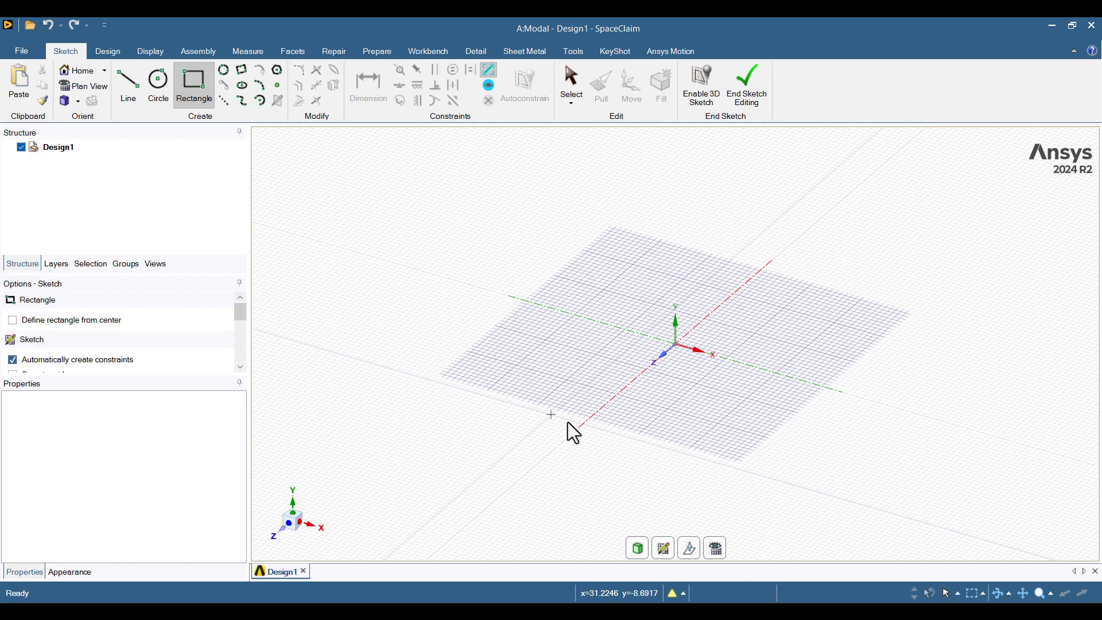
left_click(676, 345)
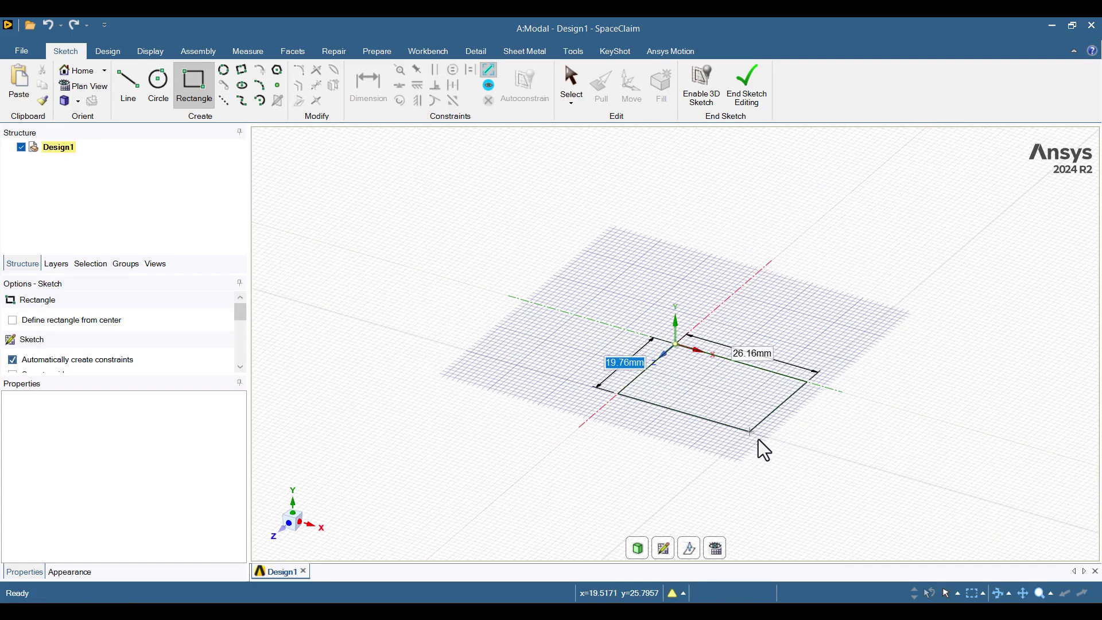
type("500")
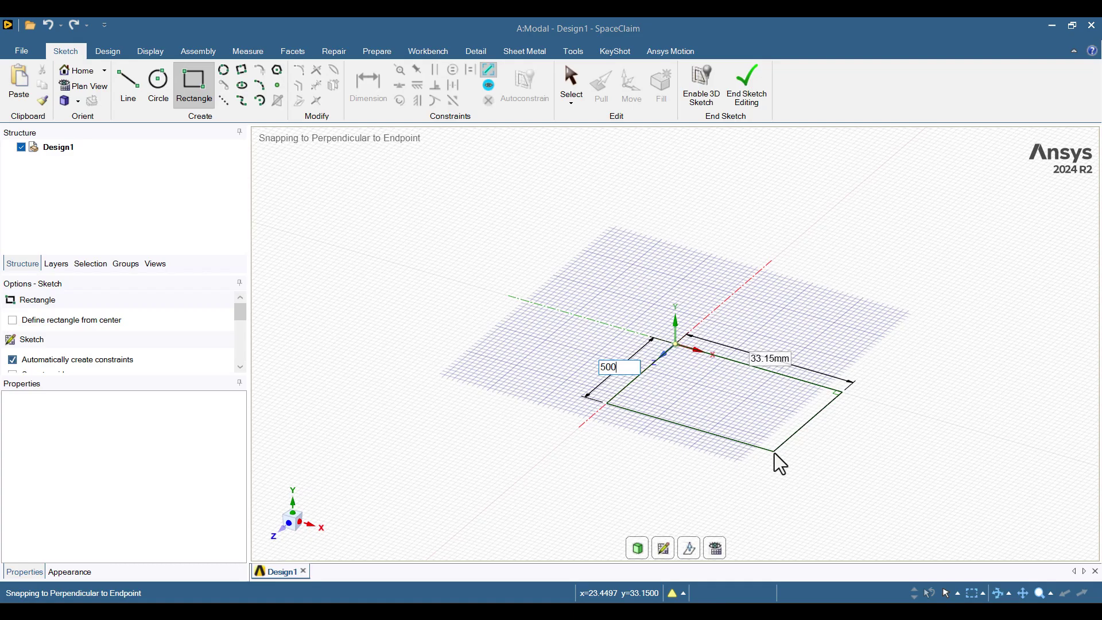
scroll(779, 463, "down", 3)
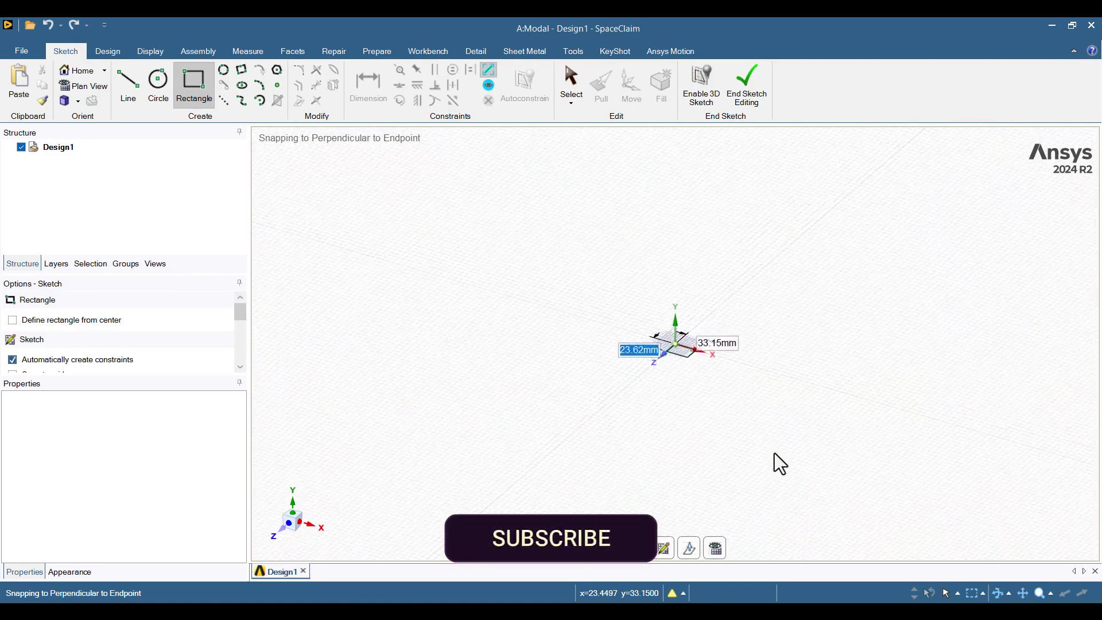
type("500")
key("Tab")
type("100")
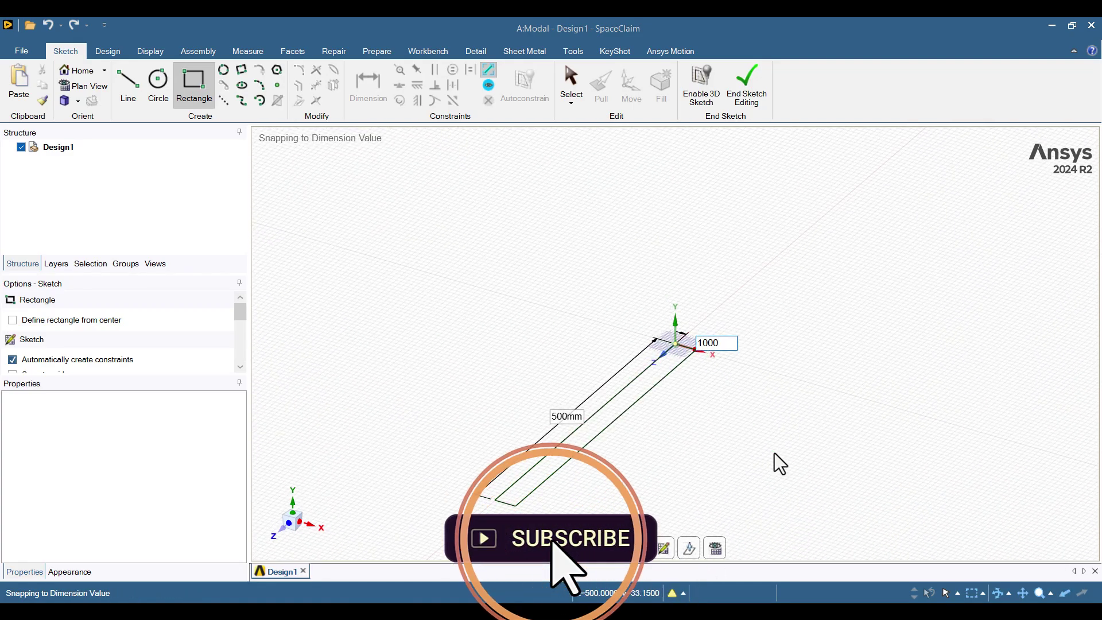
key("Return")
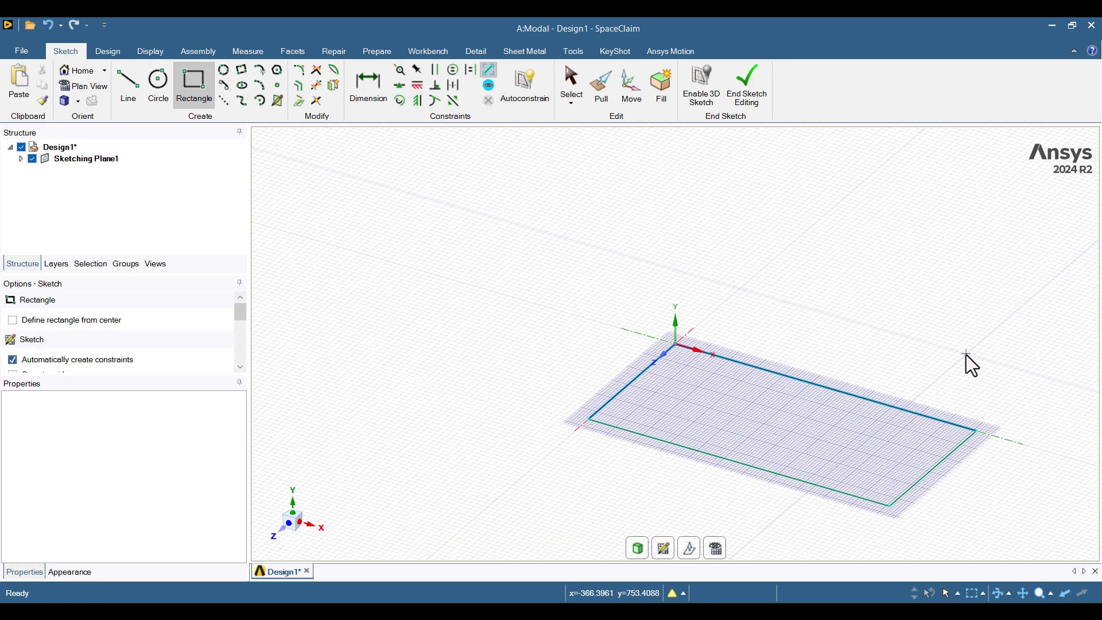
left_click(753, 113)
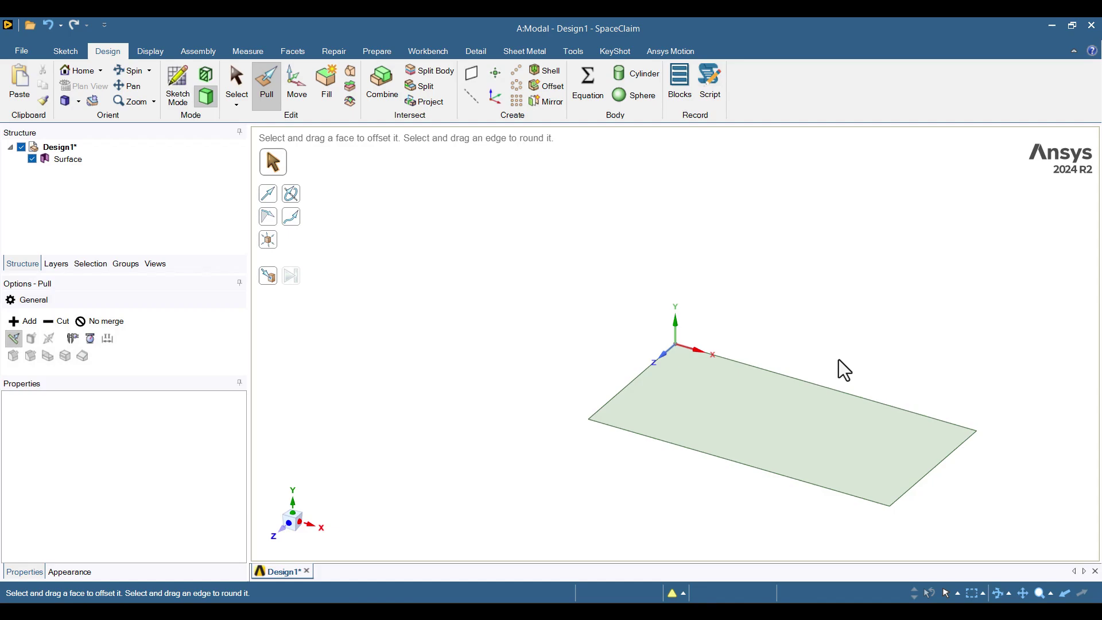
Give the plate Surface a 2 mm thickness and close SpaceClaim
left_click(55, 163)
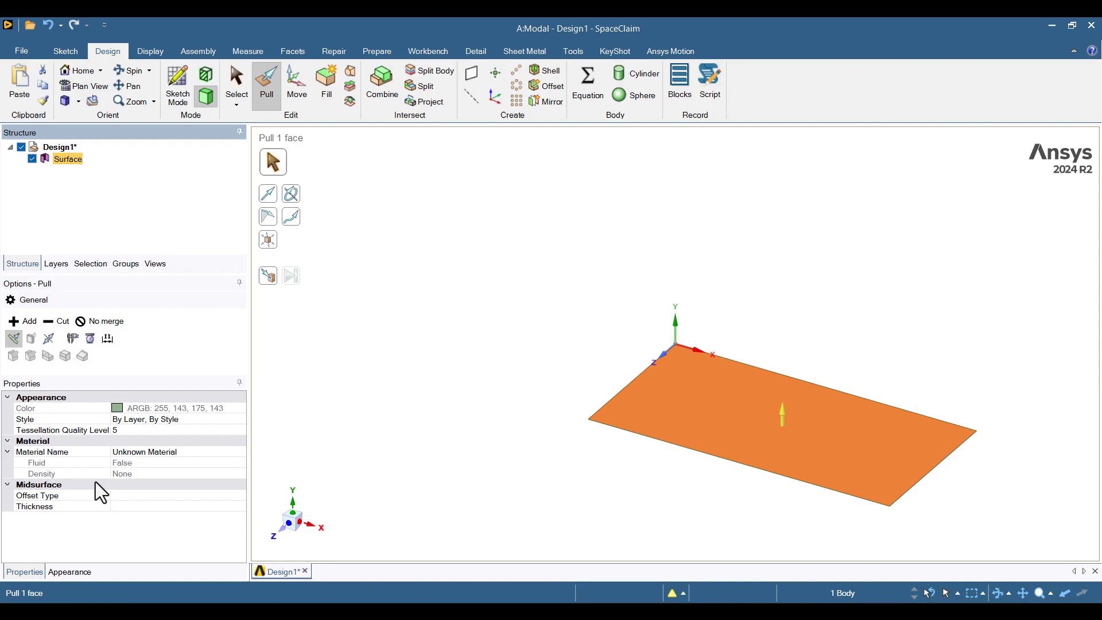
left_click(136, 507)
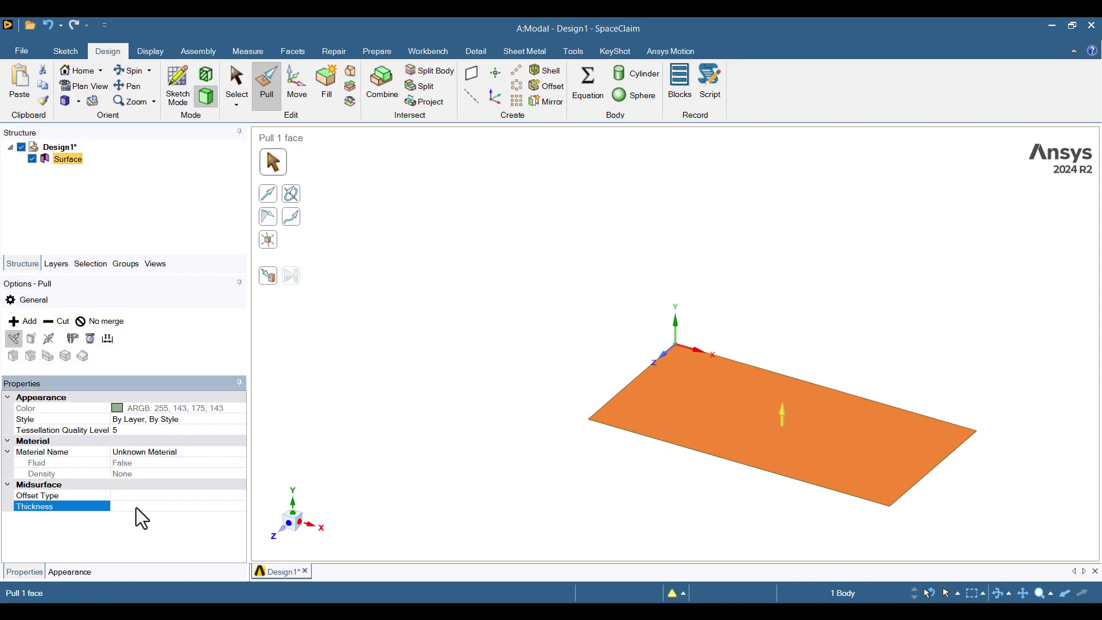
key("Return")
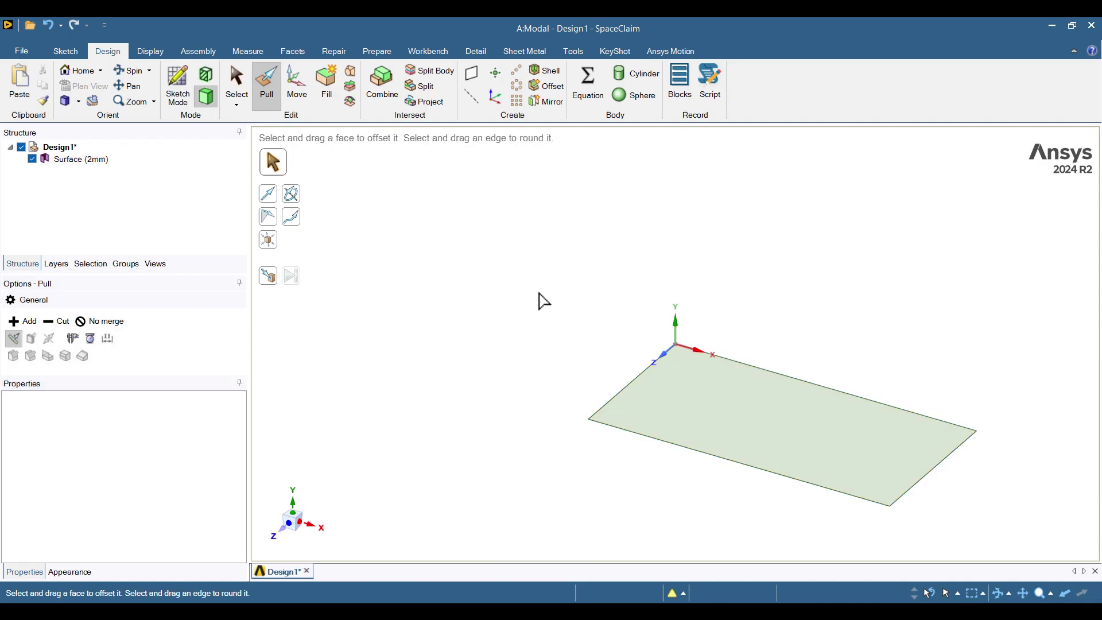
left_click(1093, 26)
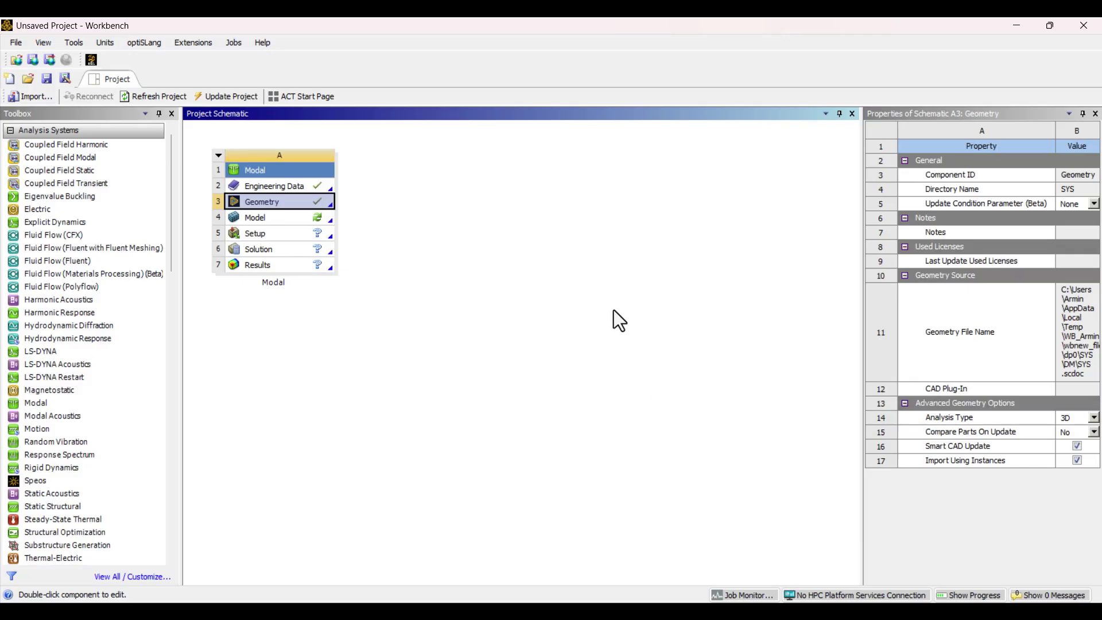
Open the Model in Mechanical and assign the Orthotropic material to the SYS\Surface body
left_click(538, 180)
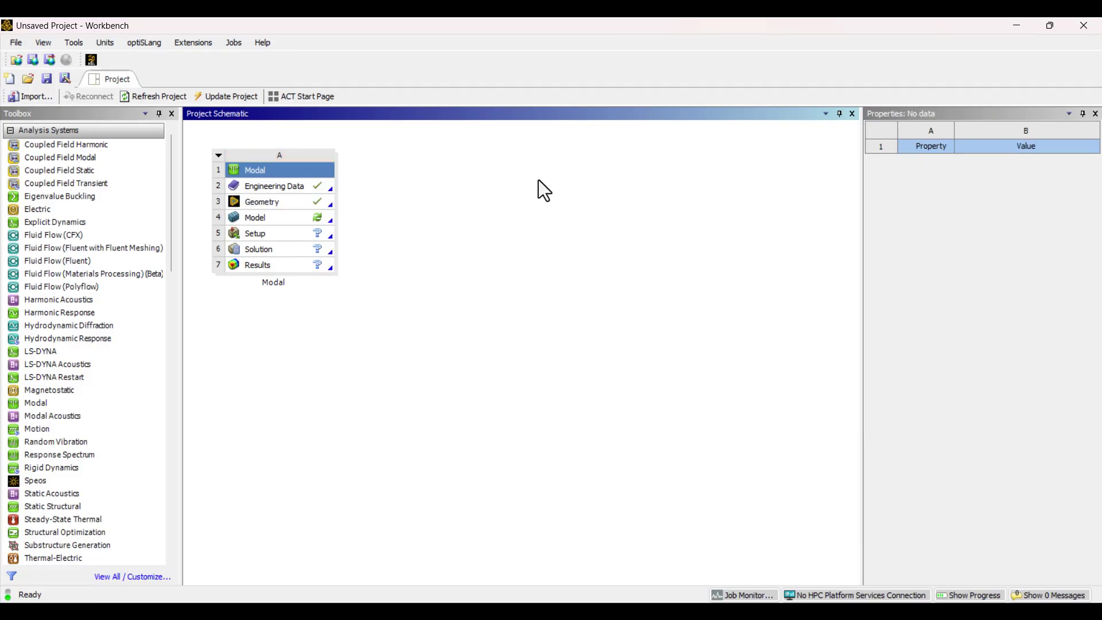
double_click(292, 220)
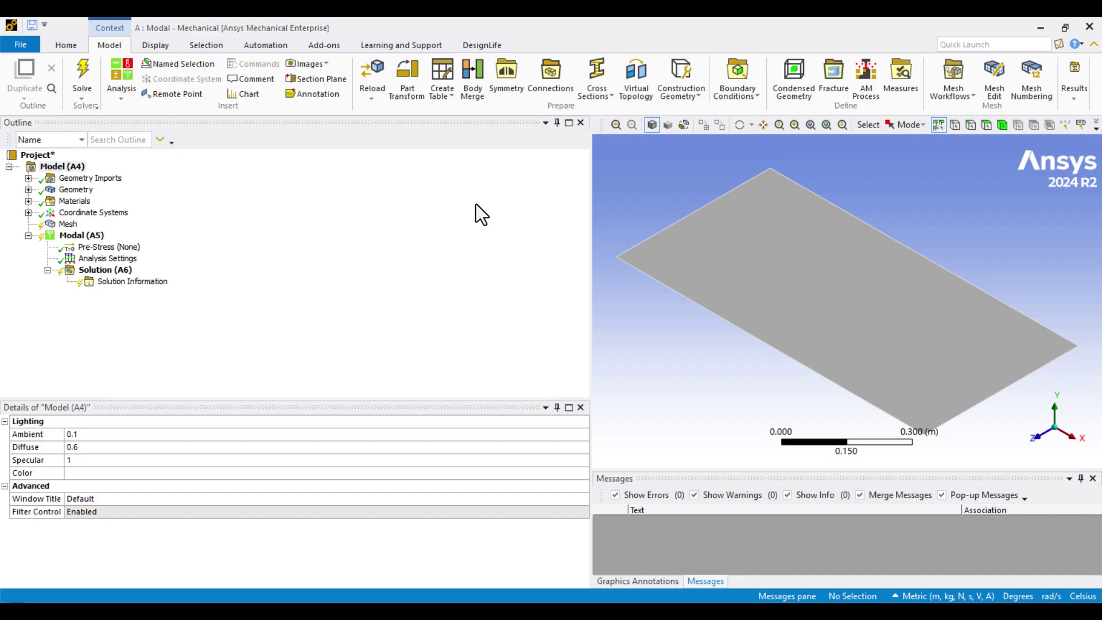
left_click(28, 190)
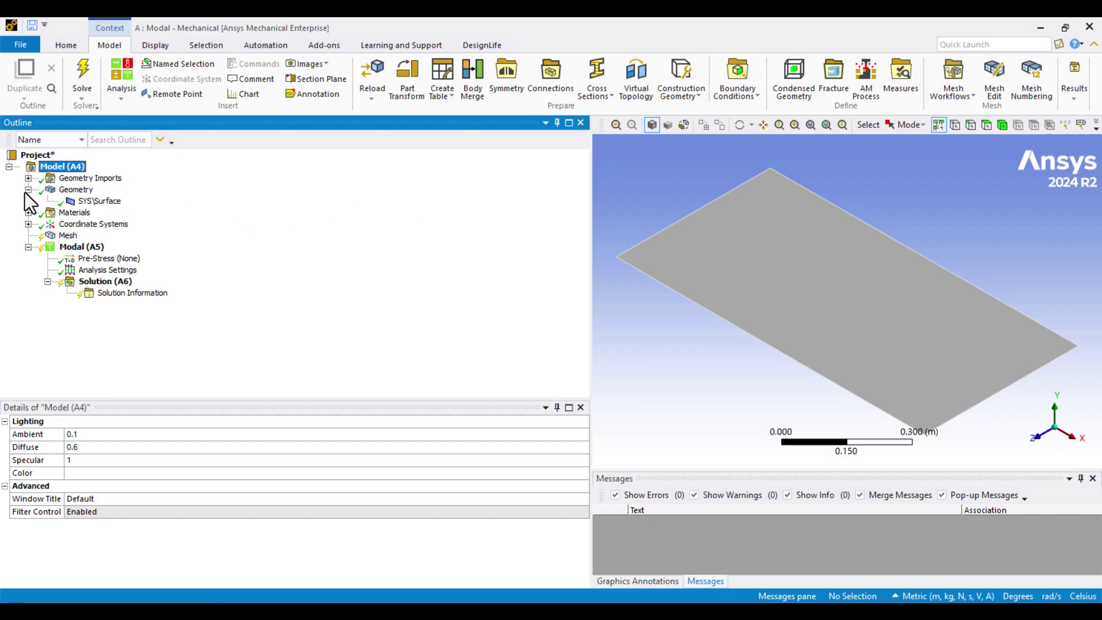
left_click(112, 202)
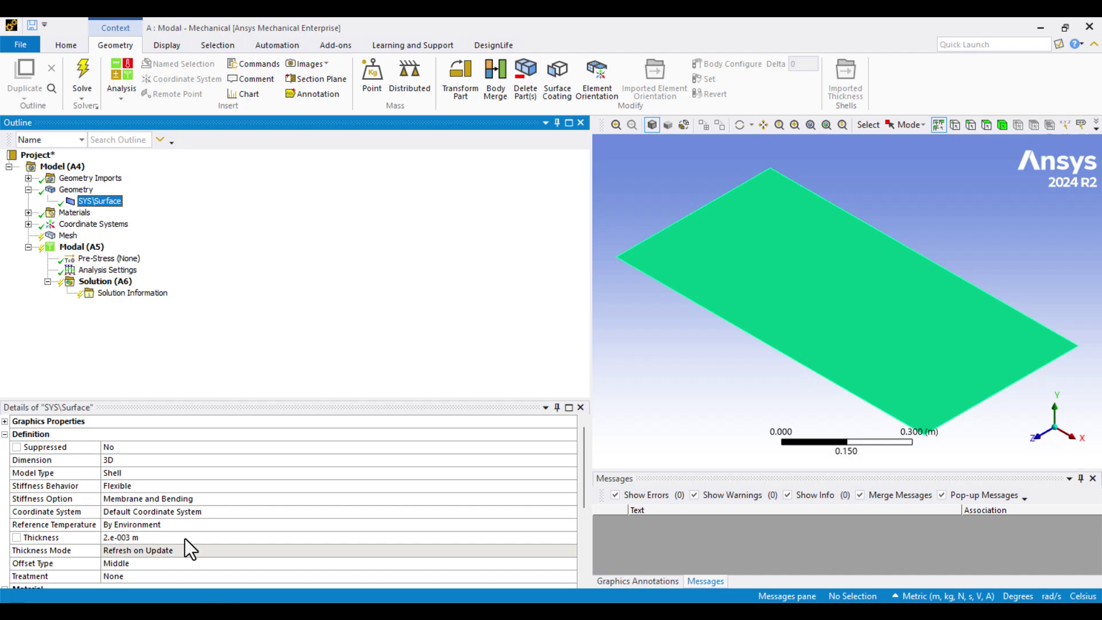
scroll(184, 540, "down", 1)
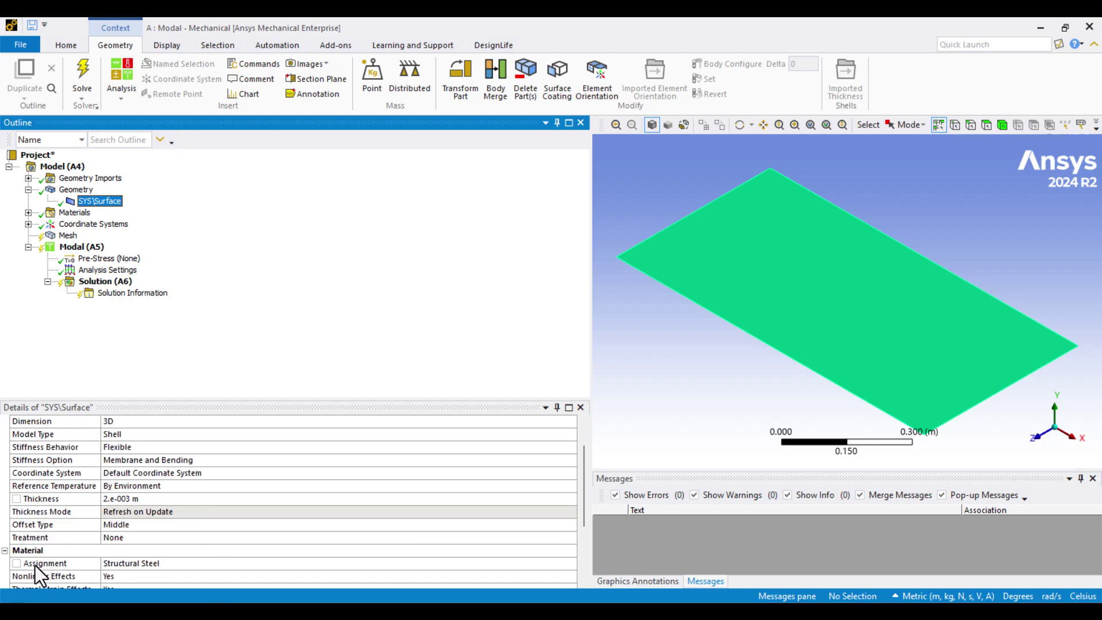
left_click(107, 562)
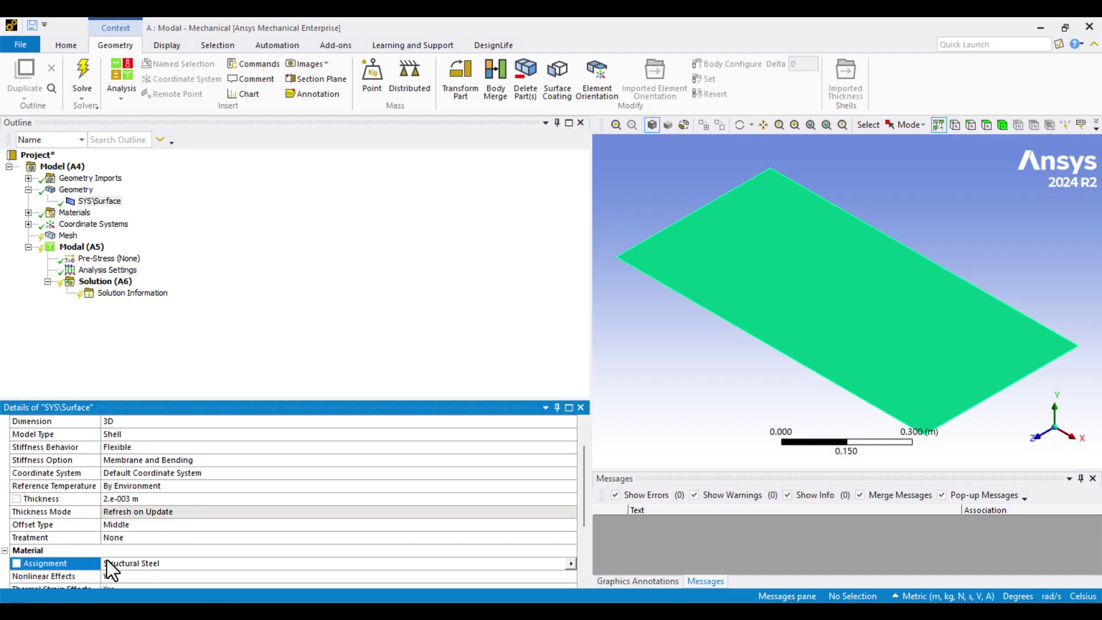
left_click(570, 564)
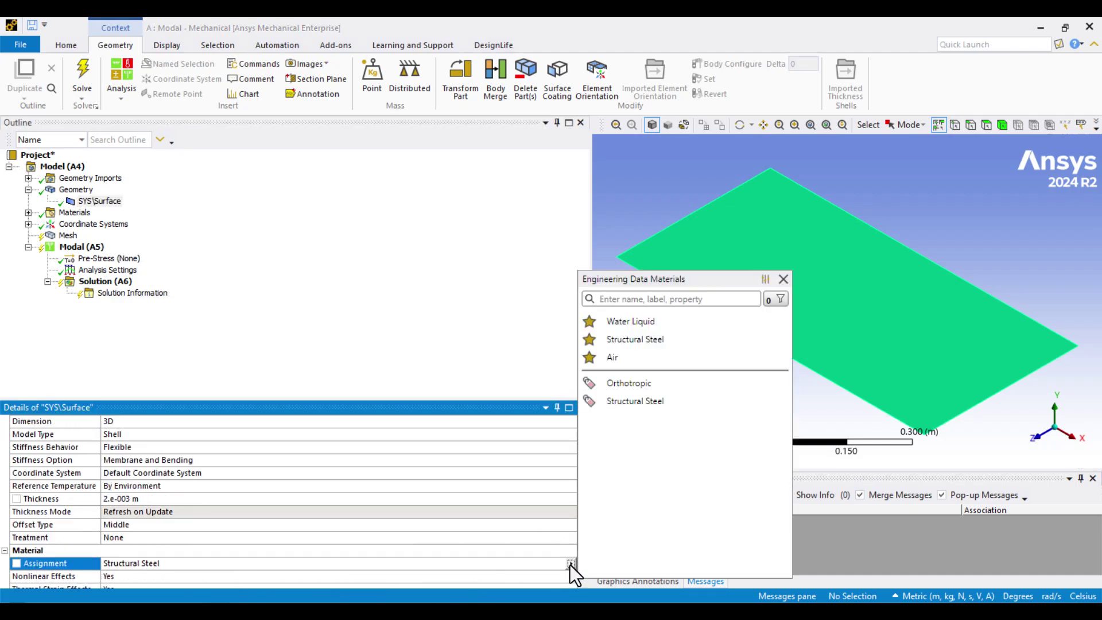
left_click(630, 390)
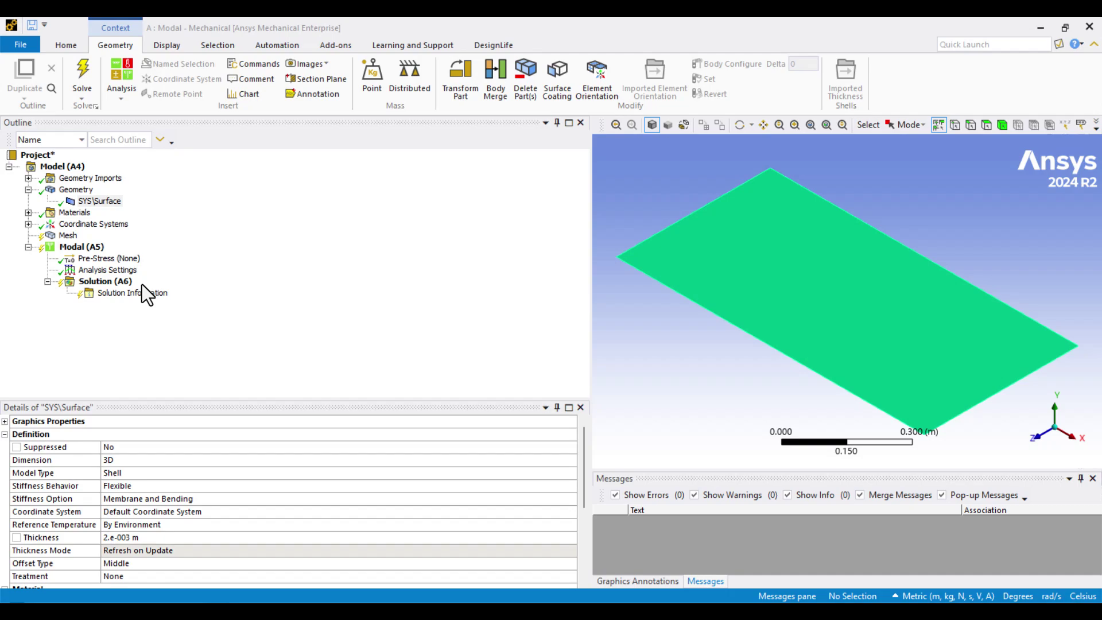
Generate the mesh, set a 0.05 m element size, and regenerate the mesh
right_click(71, 235)
left_click(113, 262)
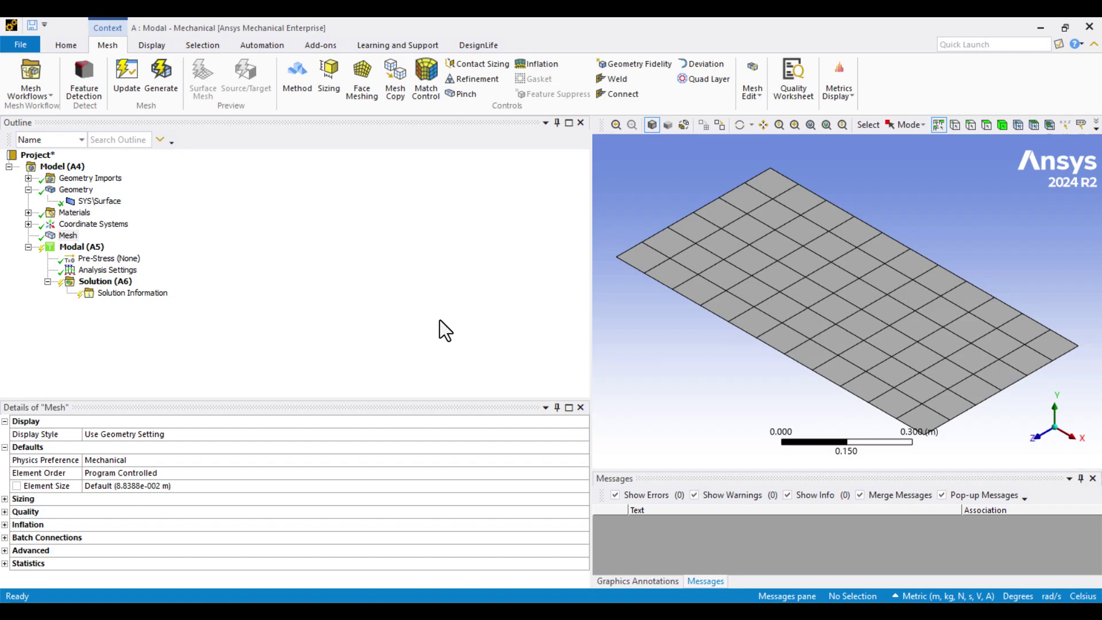
left_click(135, 486)
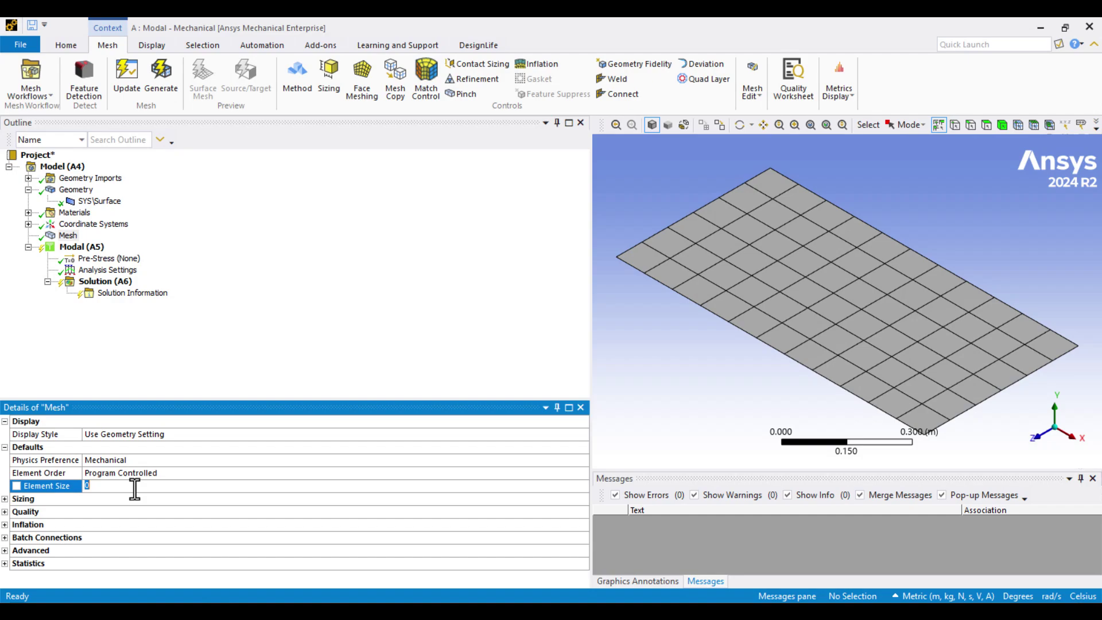
type("0.05")
key("Return")
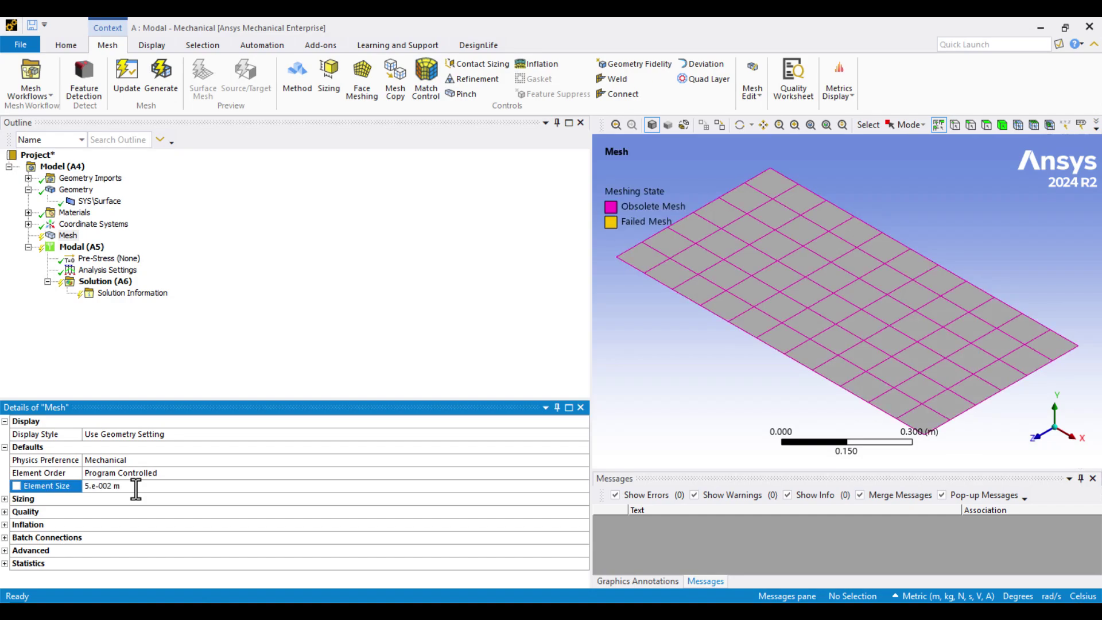
right_click(63, 235)
left_click(93, 263)
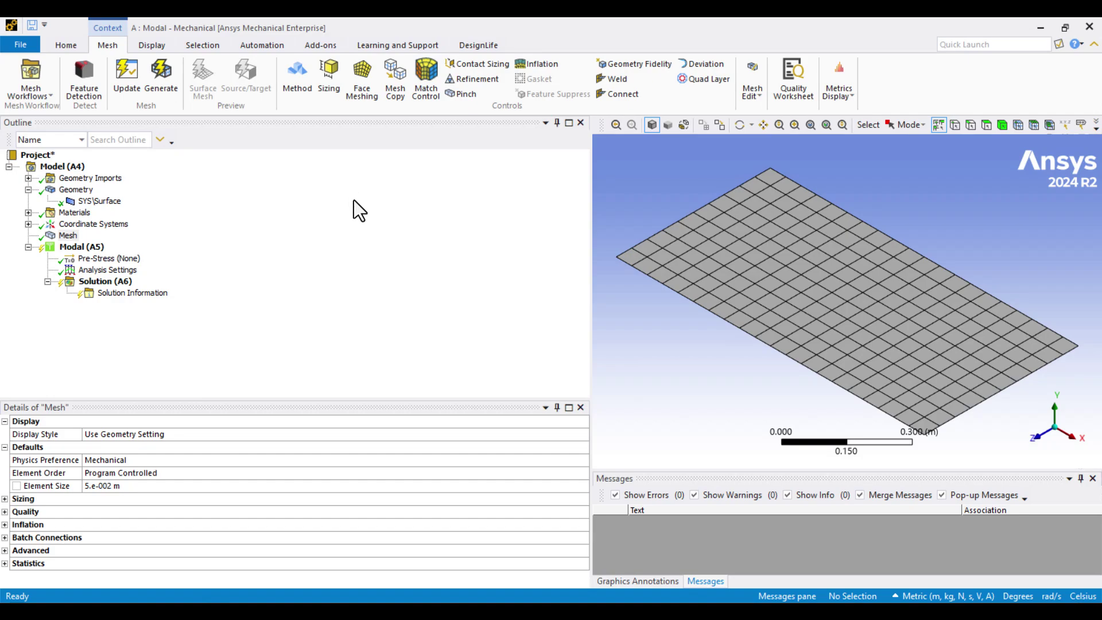
Insert a Simply Supported boundary condition into the Modal analysis
right_click(80, 247)
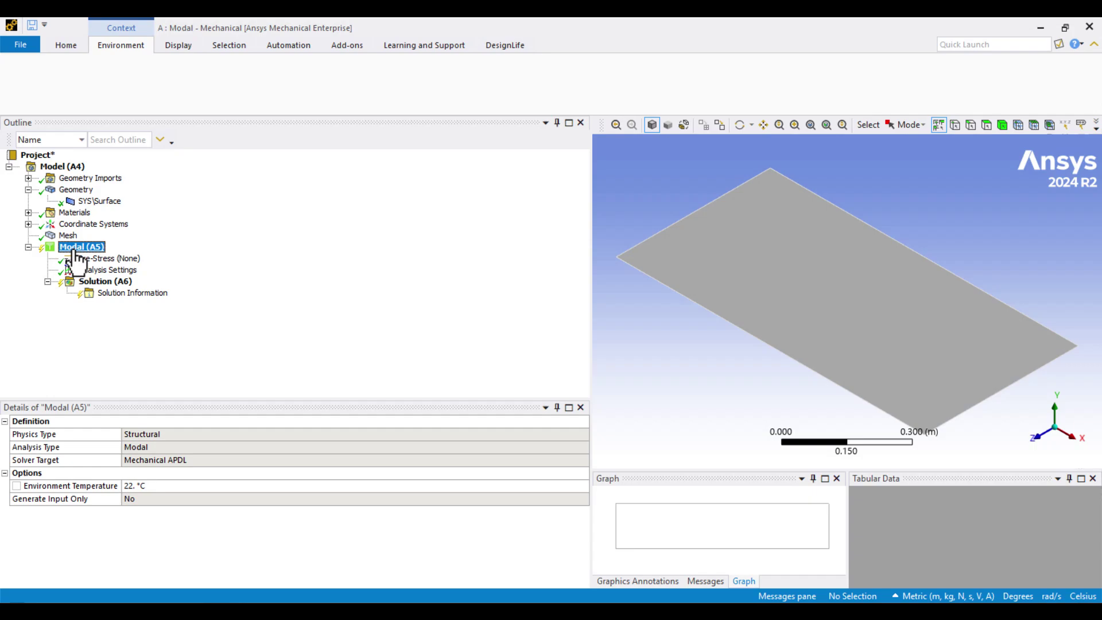
mouse_move(88, 257)
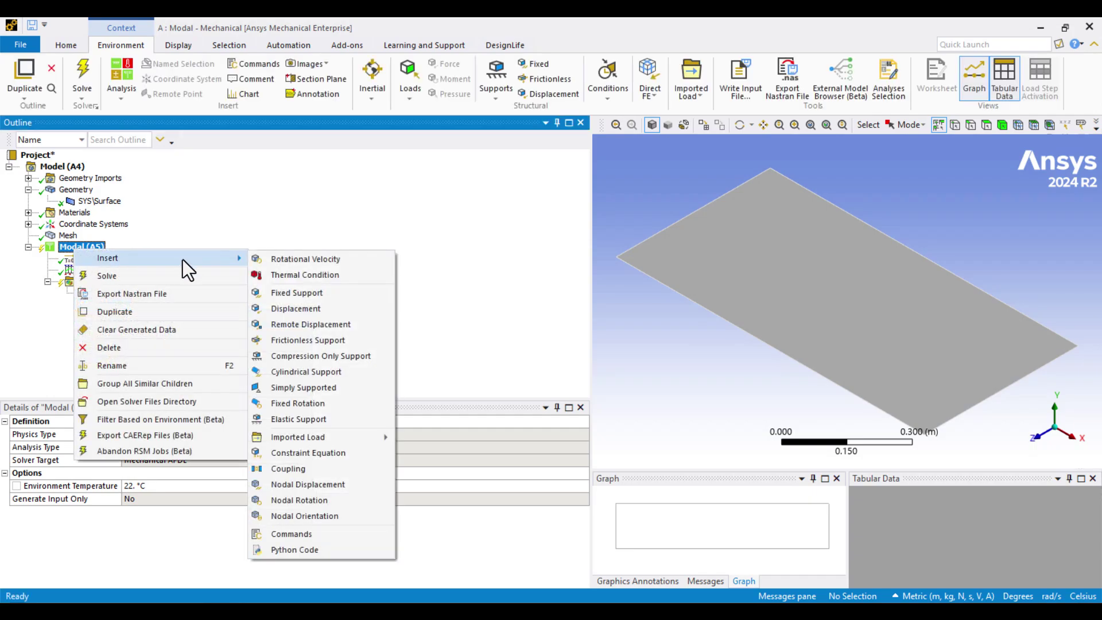
left_click(304, 389)
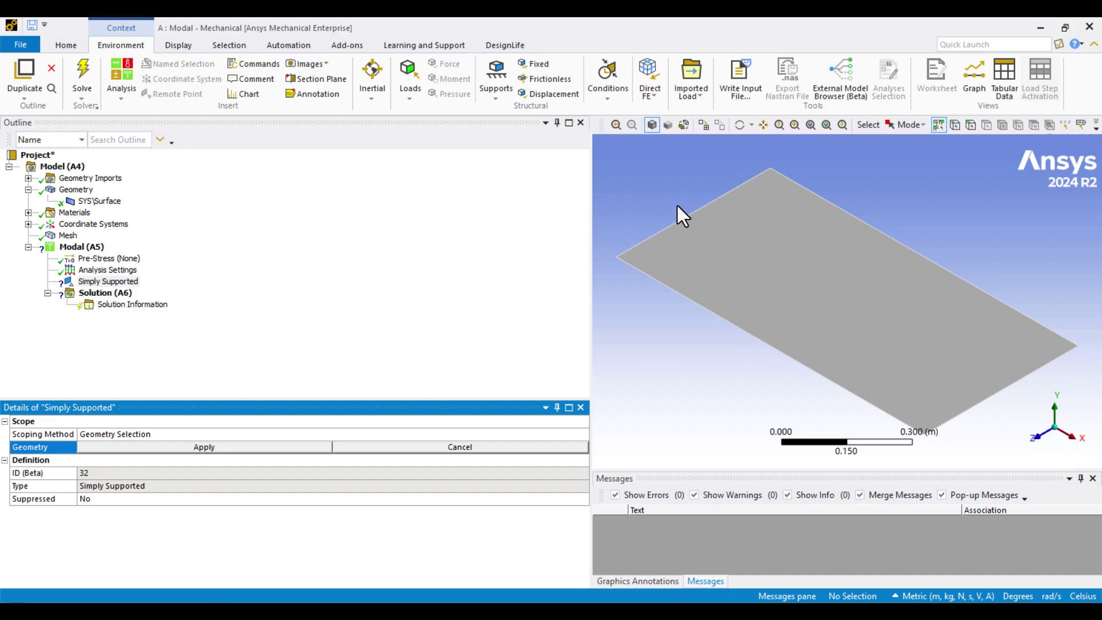
Scope the Simply Supported support to the four plate edges
left_click(695, 211)
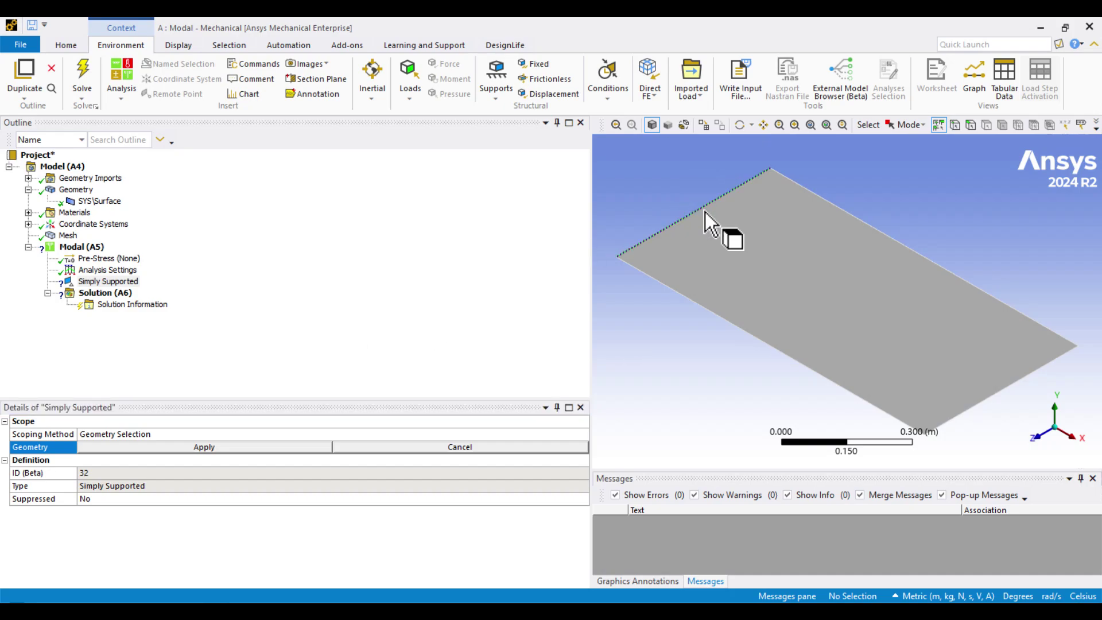
left_click(842, 209, "ctrl")
left_click(792, 361, "ctrl")
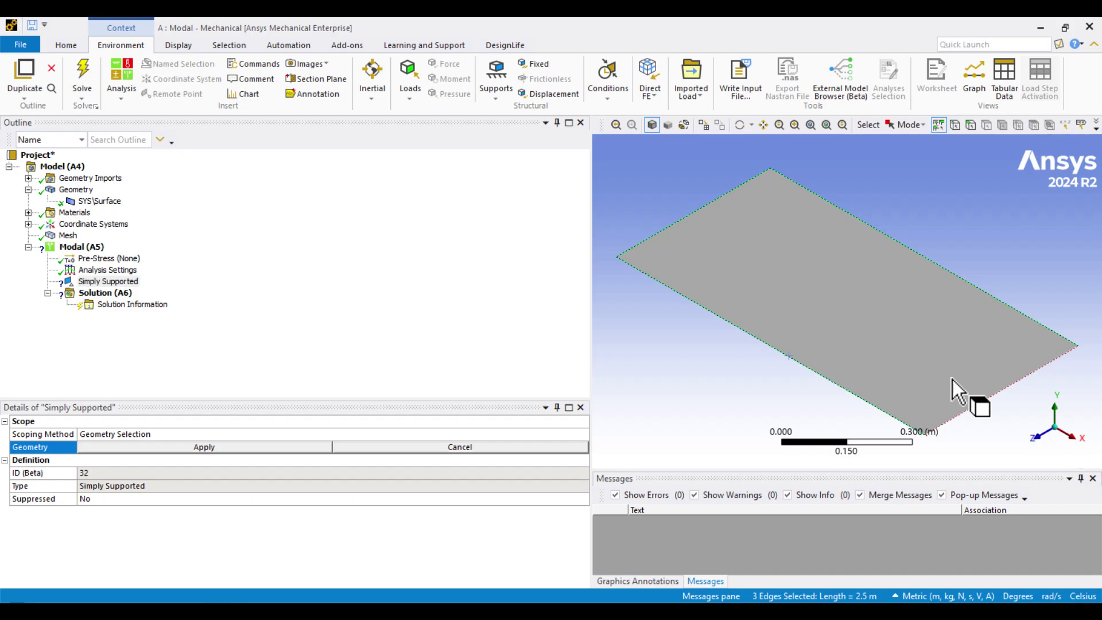
left_click(960, 416, "ctrl")
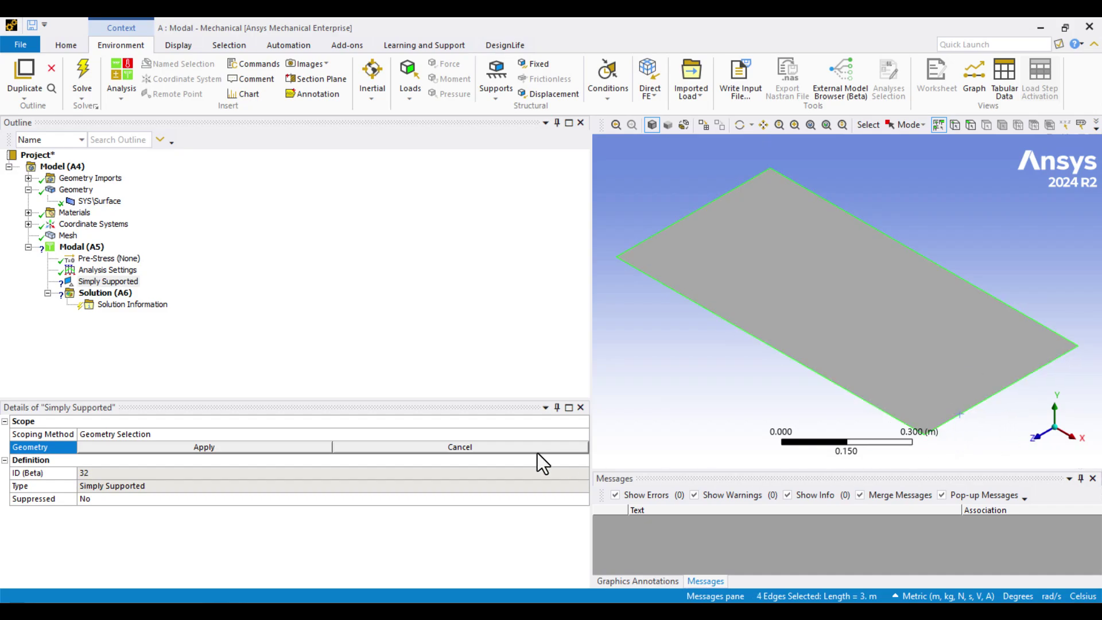
left_click(236, 448)
scroll(628, 319, "down", 2)
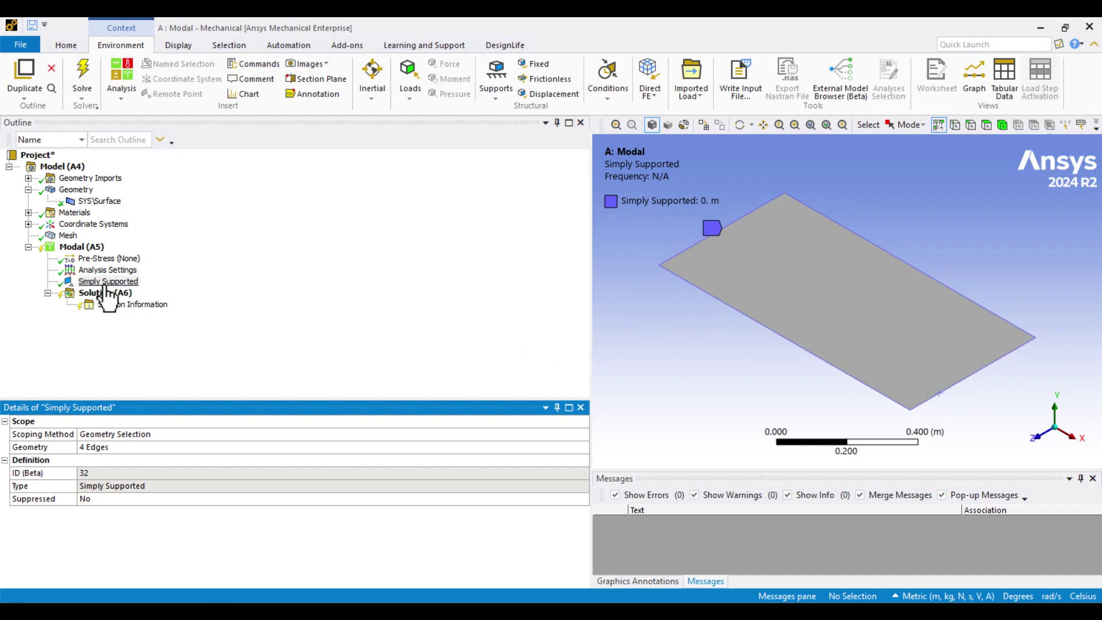
Solve the modal analysis and view six frequencies, 22.463 to 116.94 Hz, under Solution
right_click(83, 247)
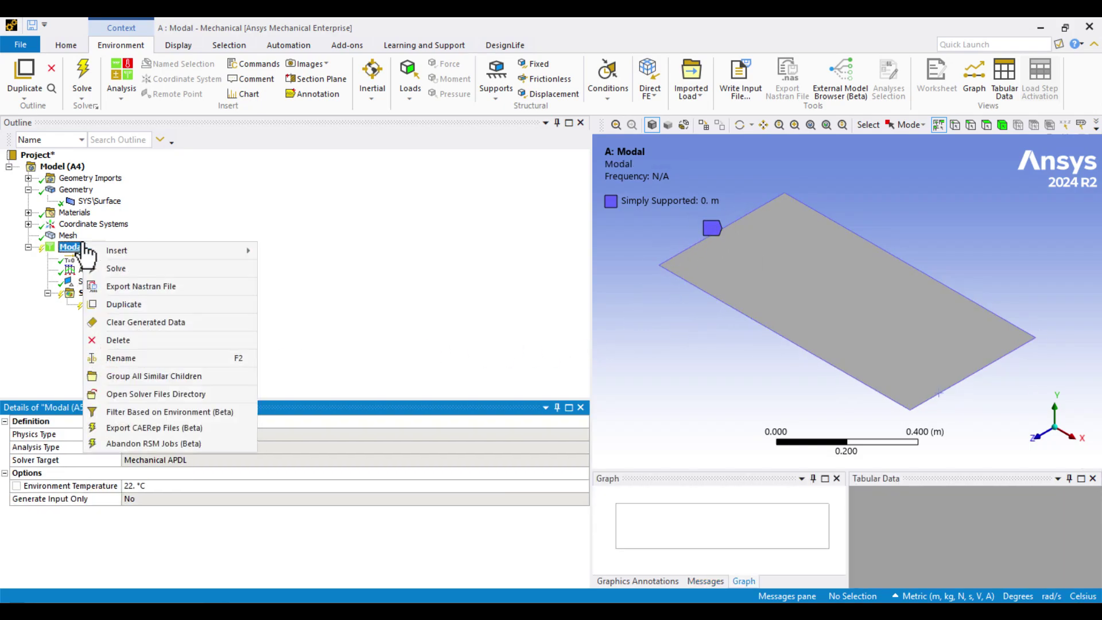
left_click(115, 267)
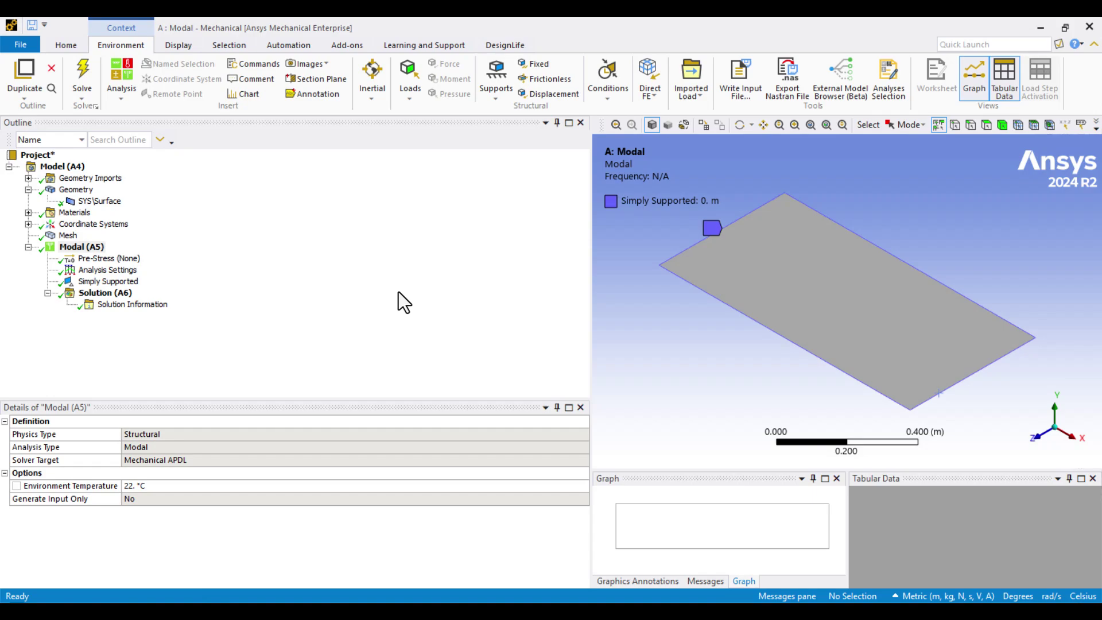
left_click(127, 292)
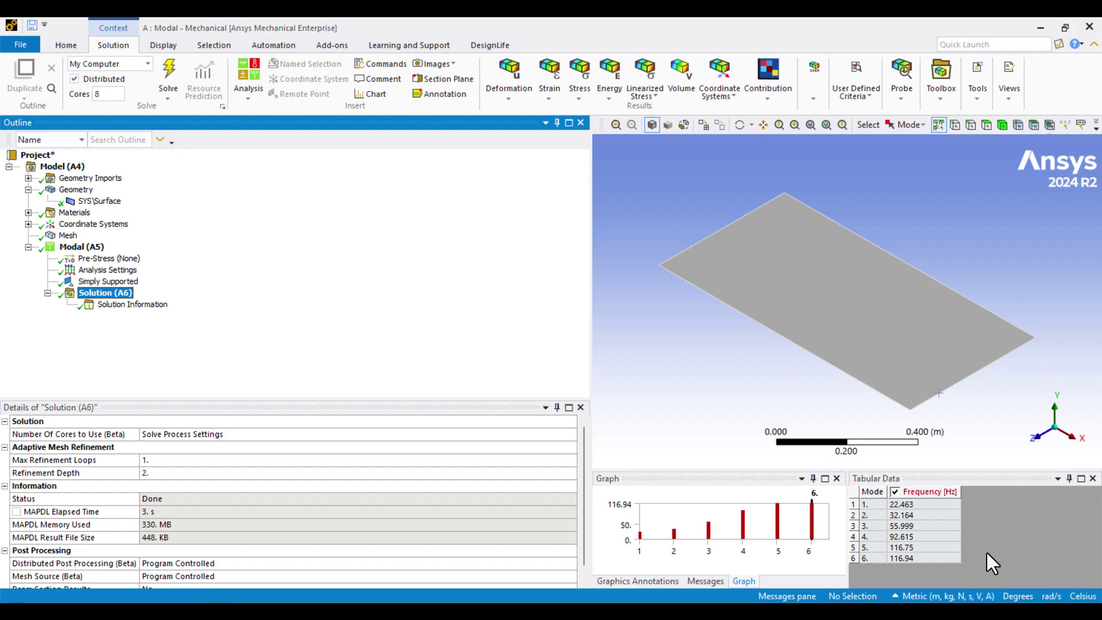
Create mode shape results for all six modes from the frequency table
left_click(854, 495)
right_click(872, 507)
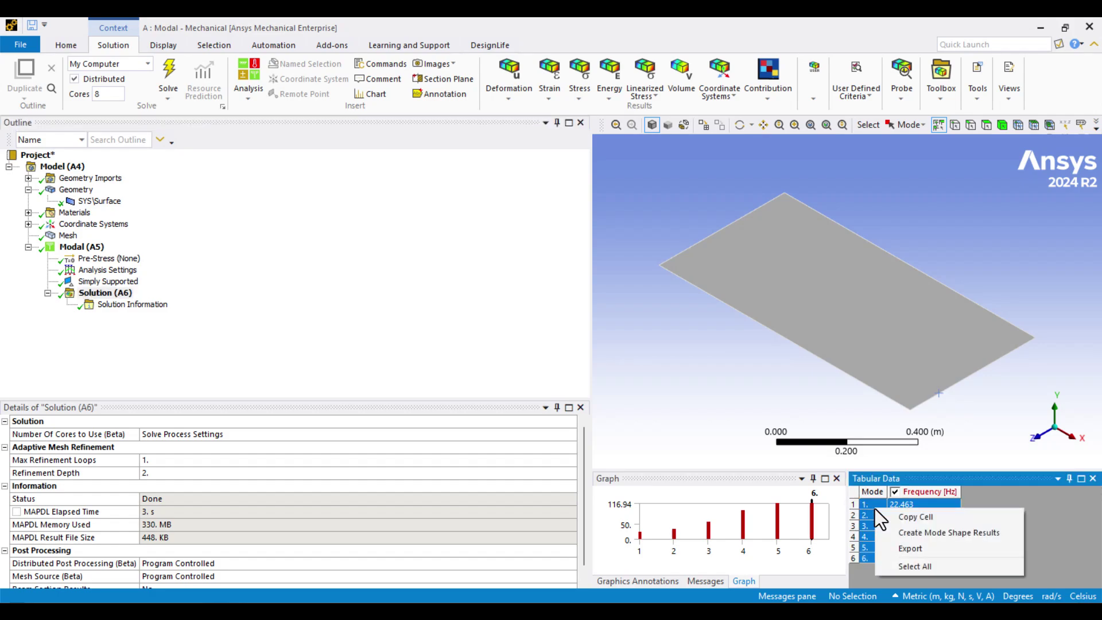
left_click(941, 533)
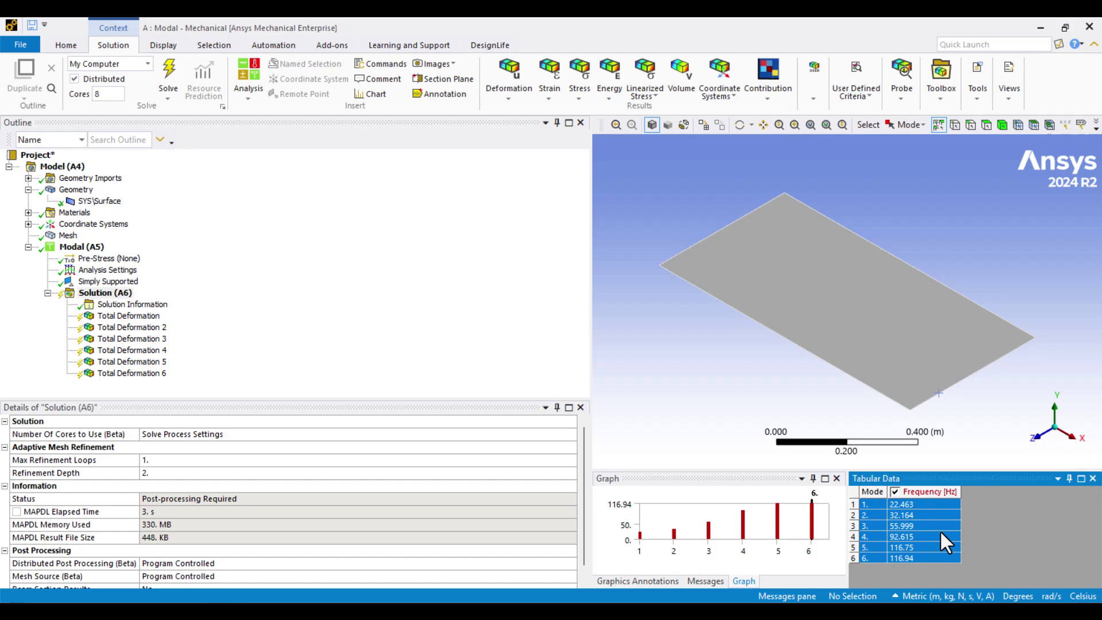
Evaluate all results, then animate and stop the first mode's Total Deformation (22.463 Hz)
right_click(110, 294)
left_click(149, 316)
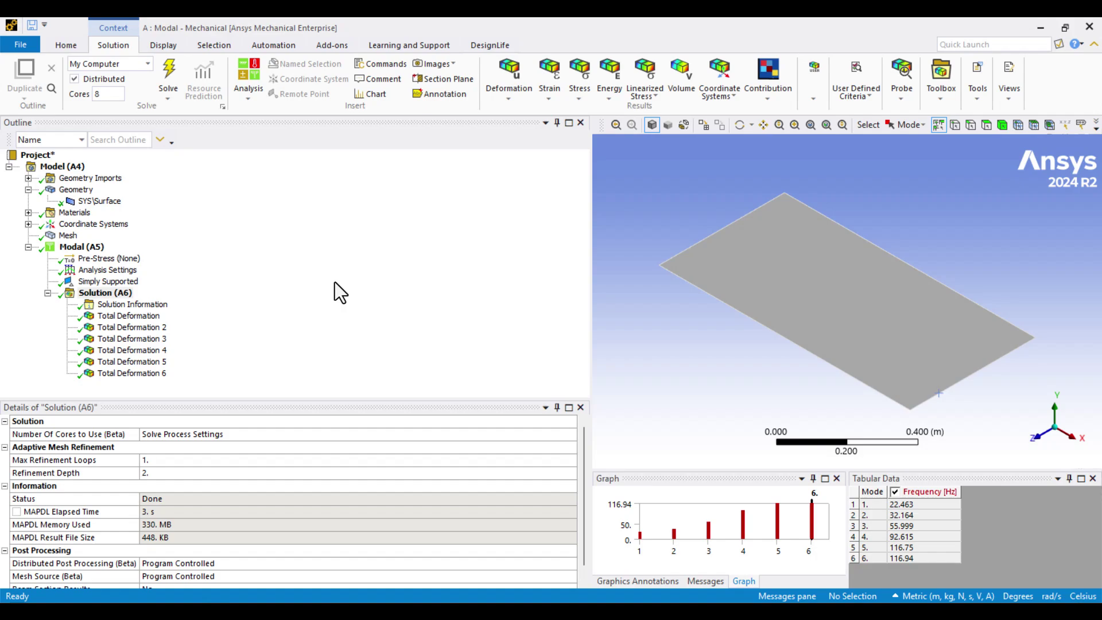
left_click(128, 316)
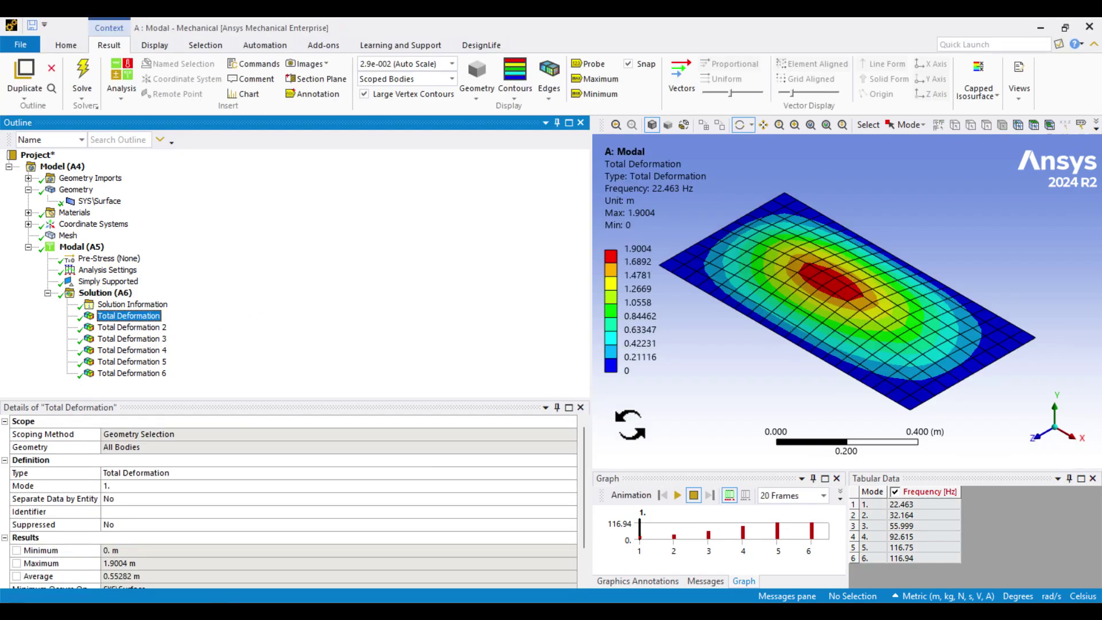
left_click(677, 495)
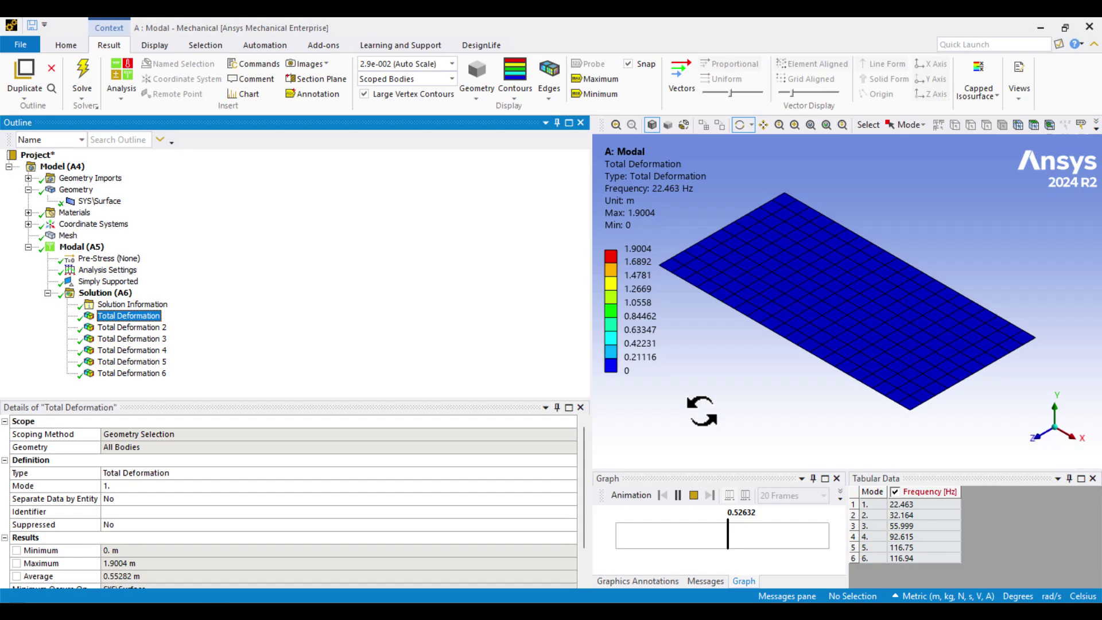
left_click(693, 495)
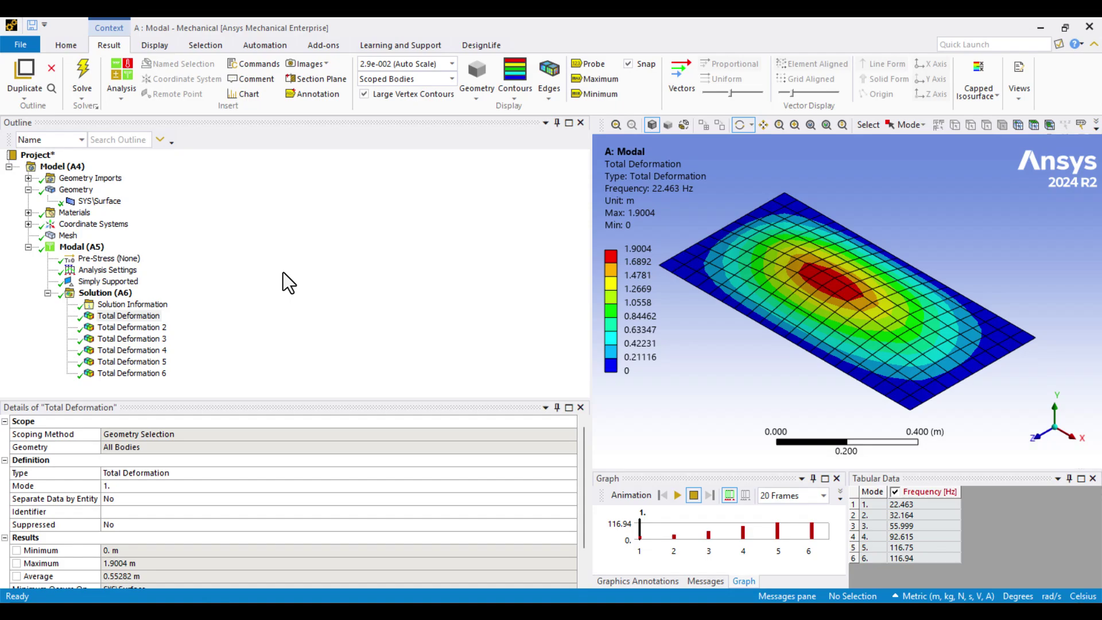
Insert an Element Orientation on the plate surface body, scoped to the plate body
right_click(112, 213)
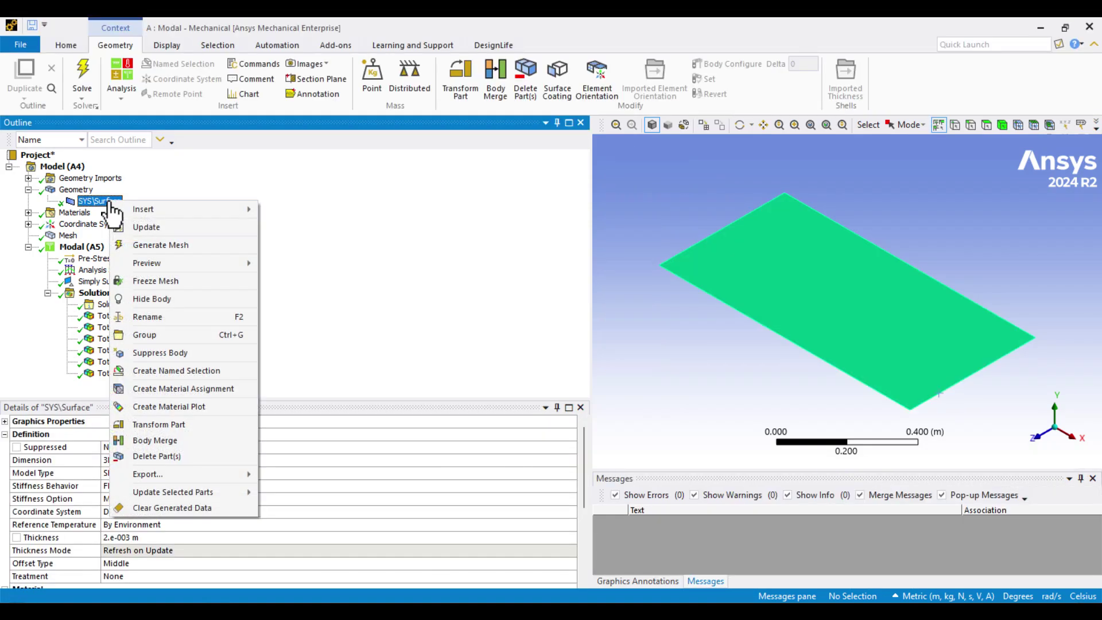
mouse_move(117, 206)
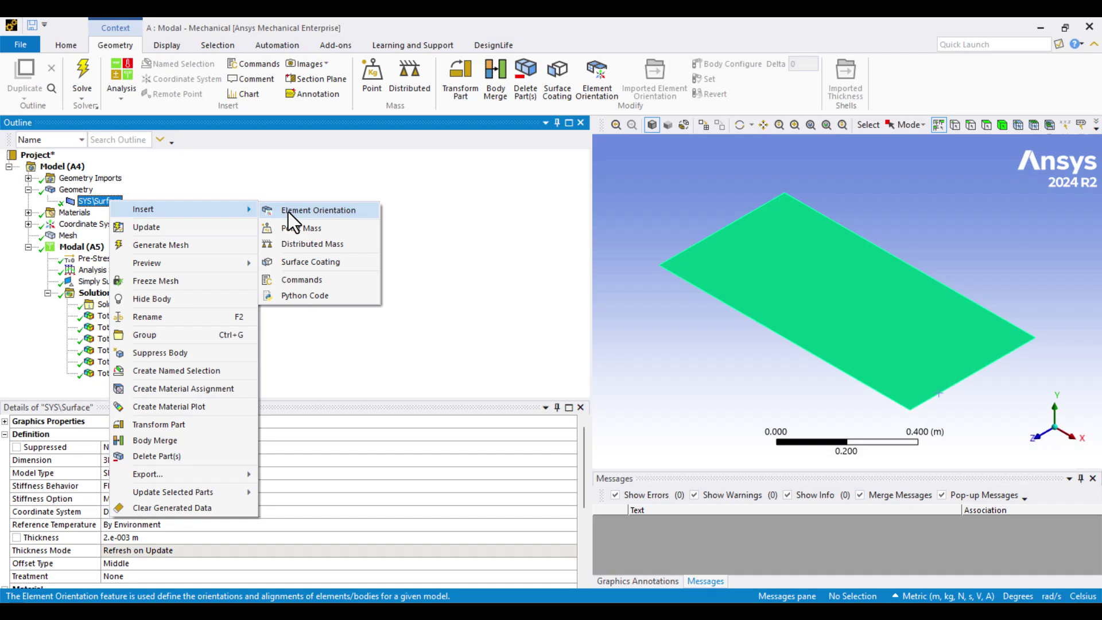
left_click(343, 214)
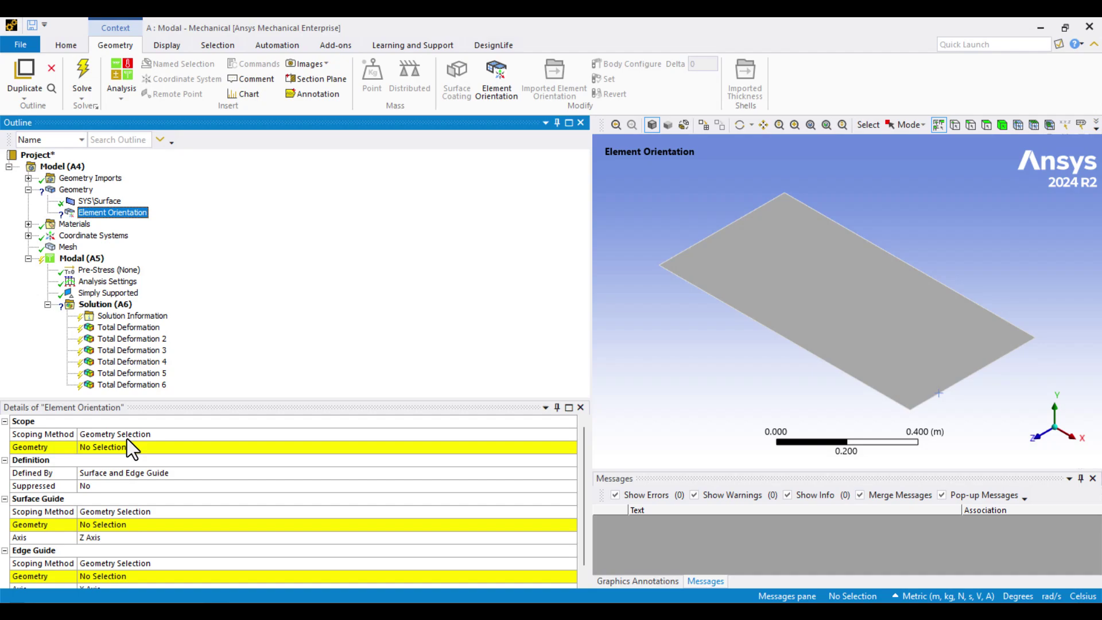
left_click(107, 453)
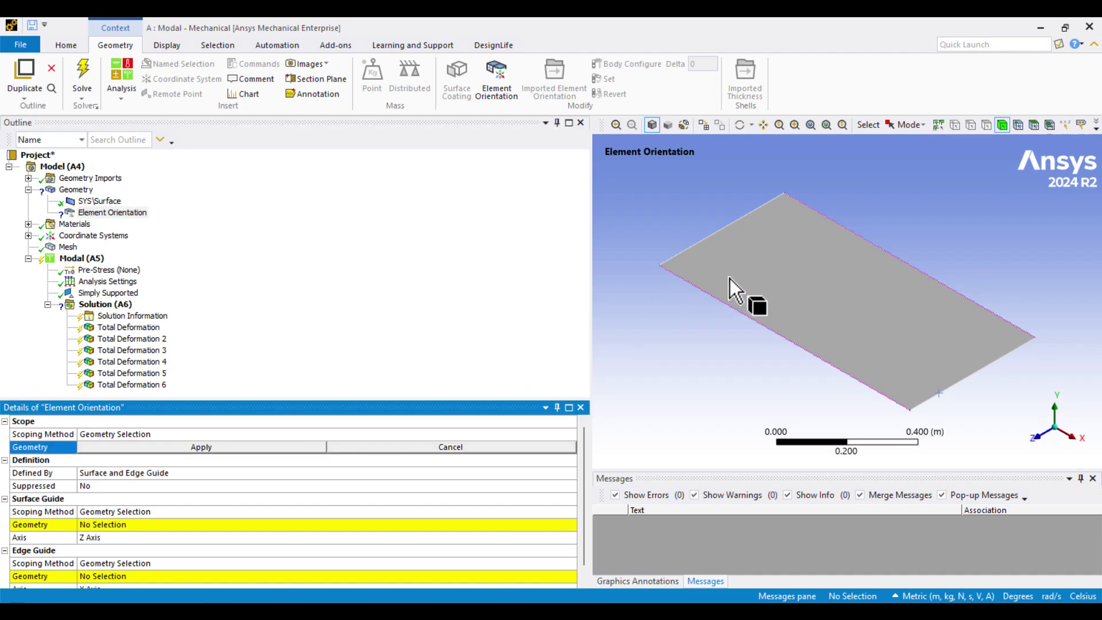
left_click(761, 266)
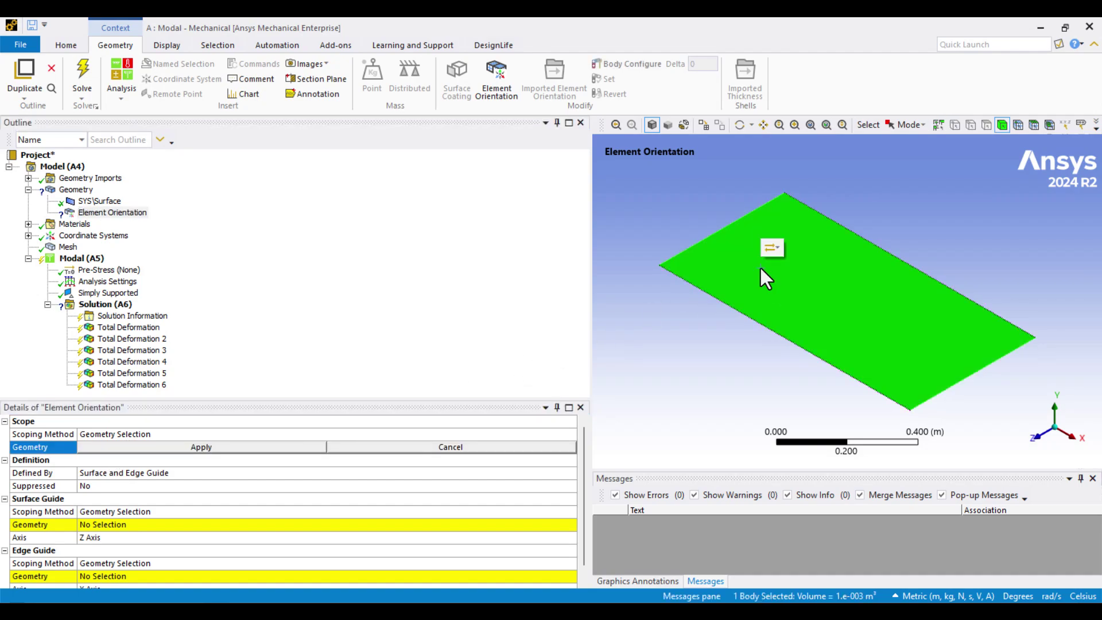
left_click(207, 446)
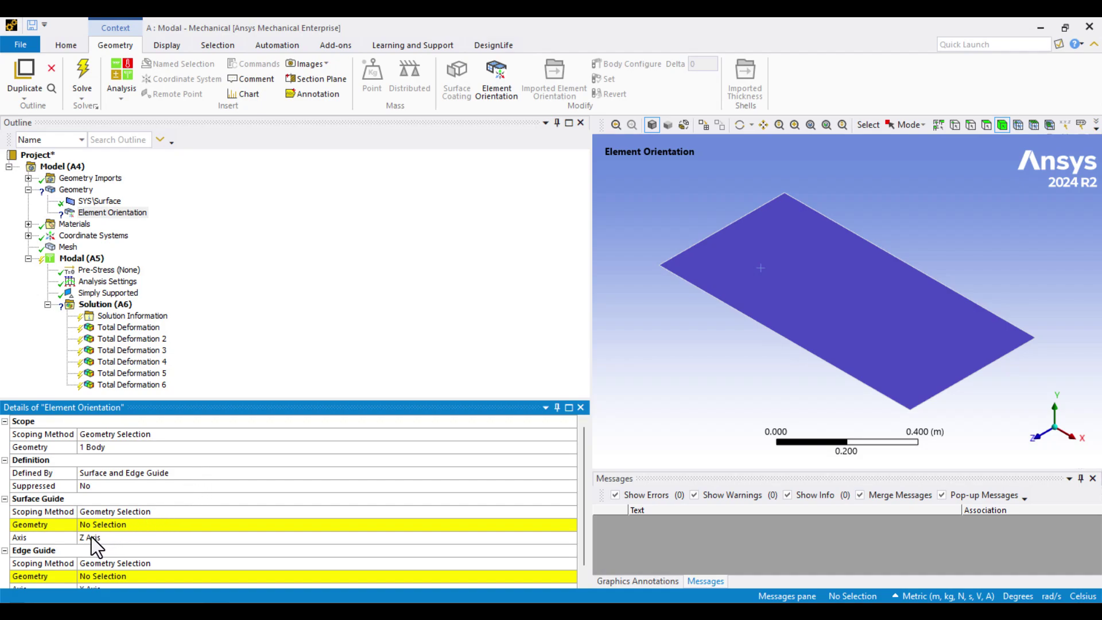
Set the plate face as the surface guide, keeping Z Axis as the guide axis
left_click(105, 524)
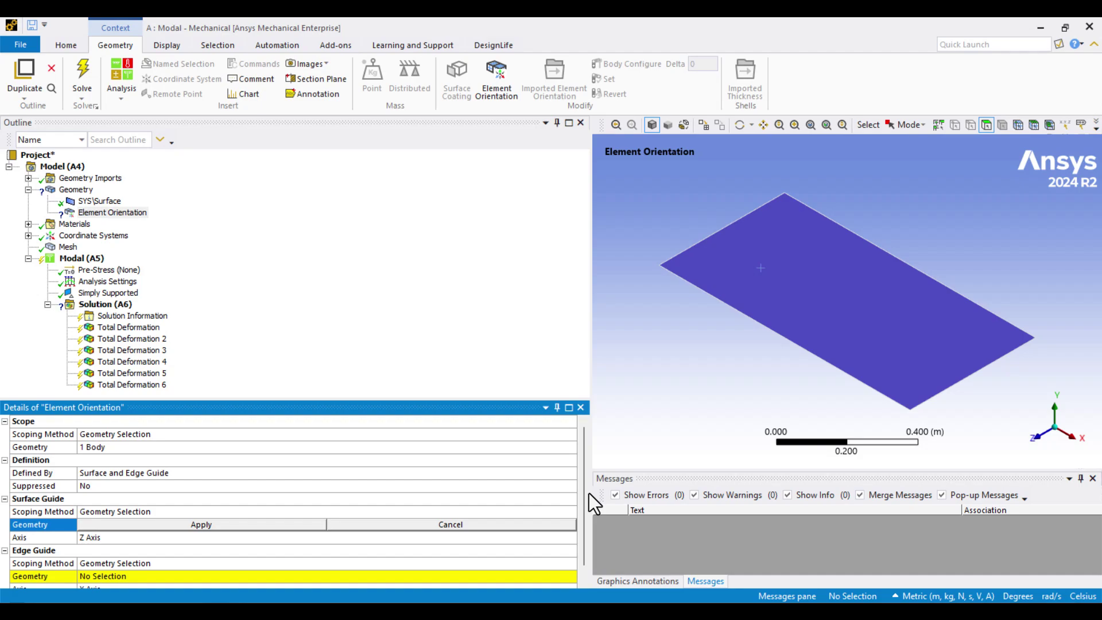
left_click(844, 274)
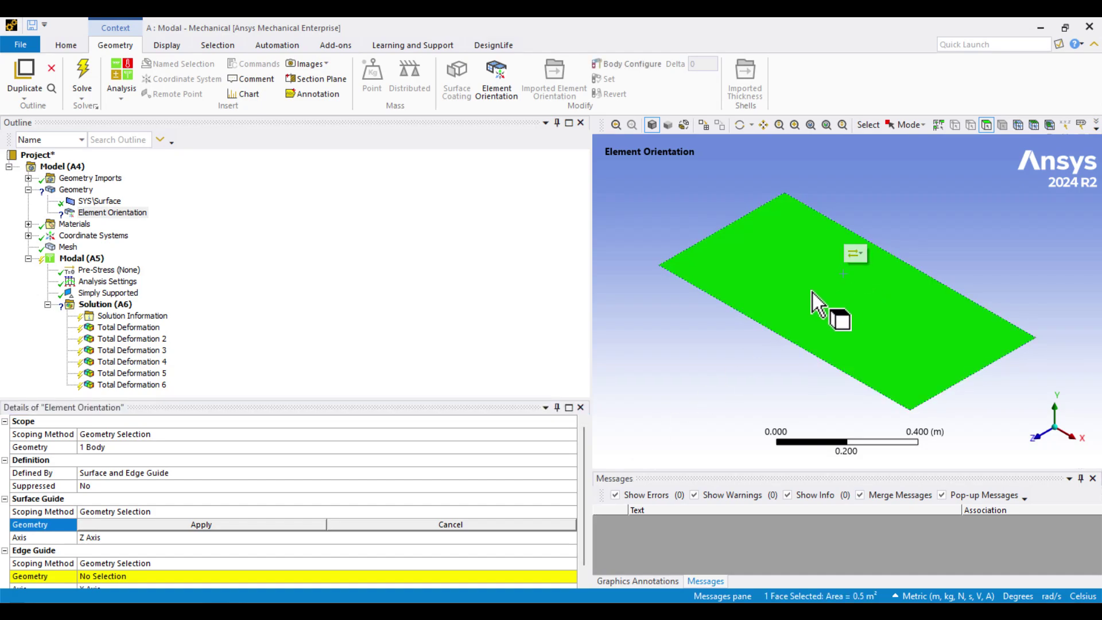
left_click(215, 526)
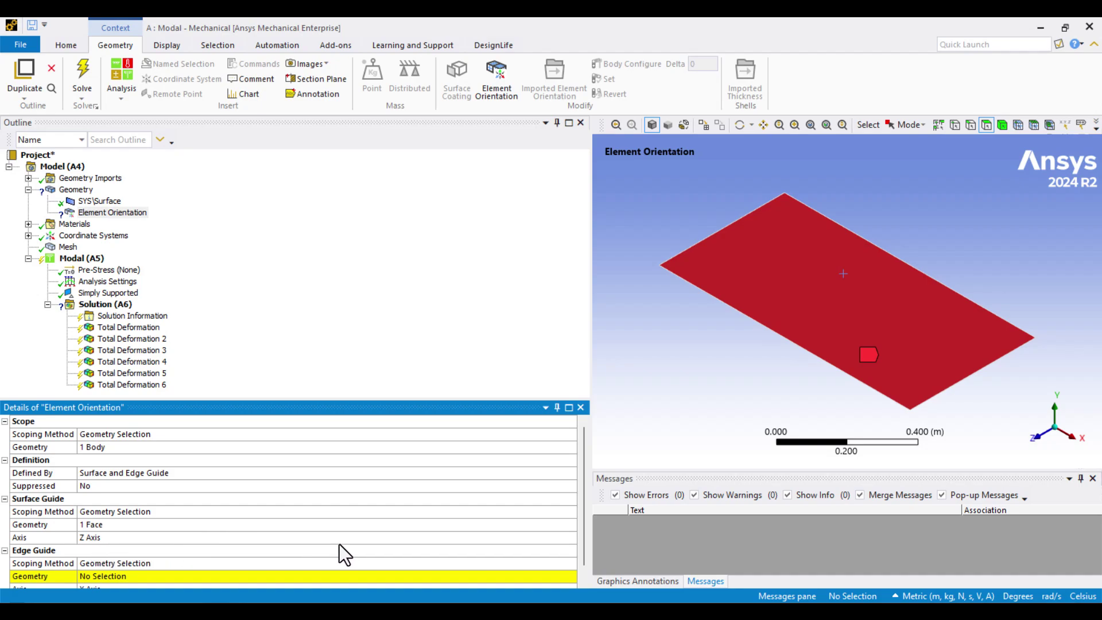
left_click(125, 537)
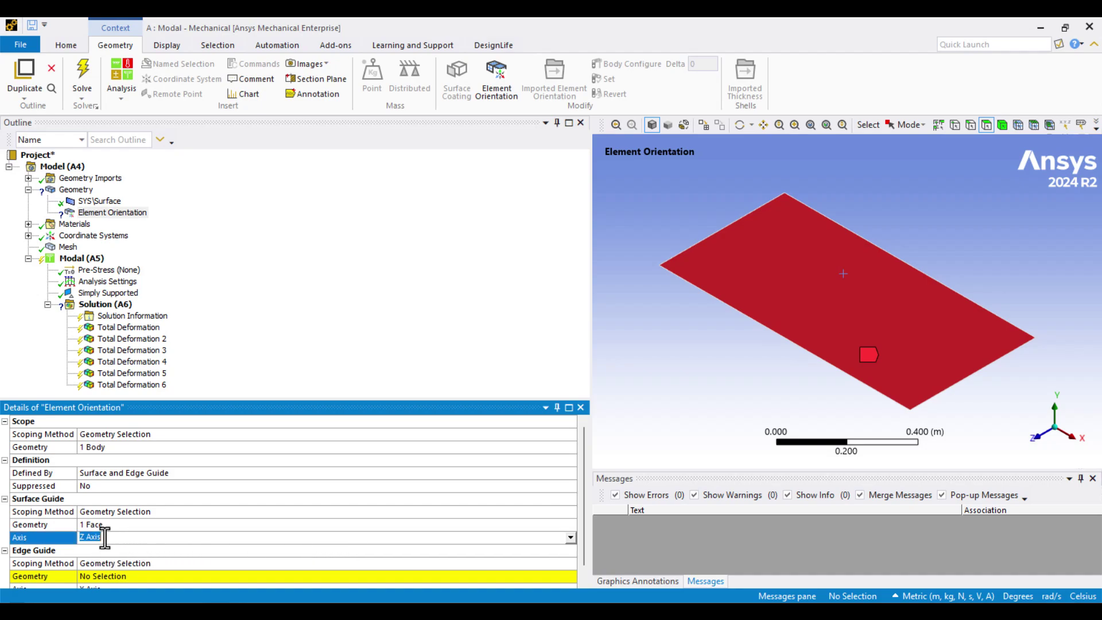
left_click(570, 537)
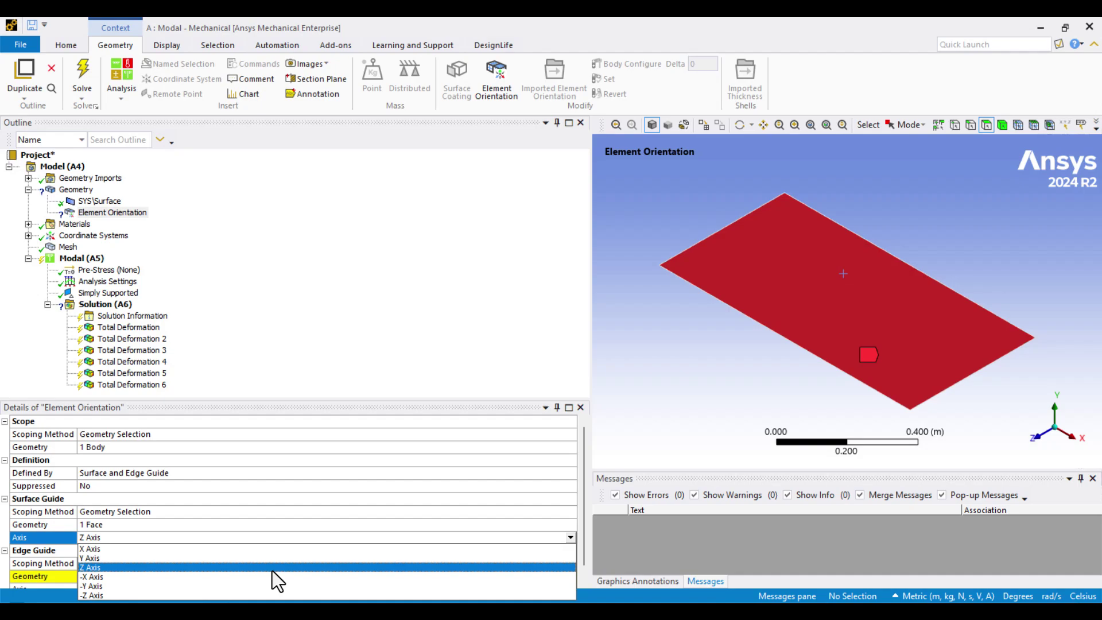
left_click(680, 412)
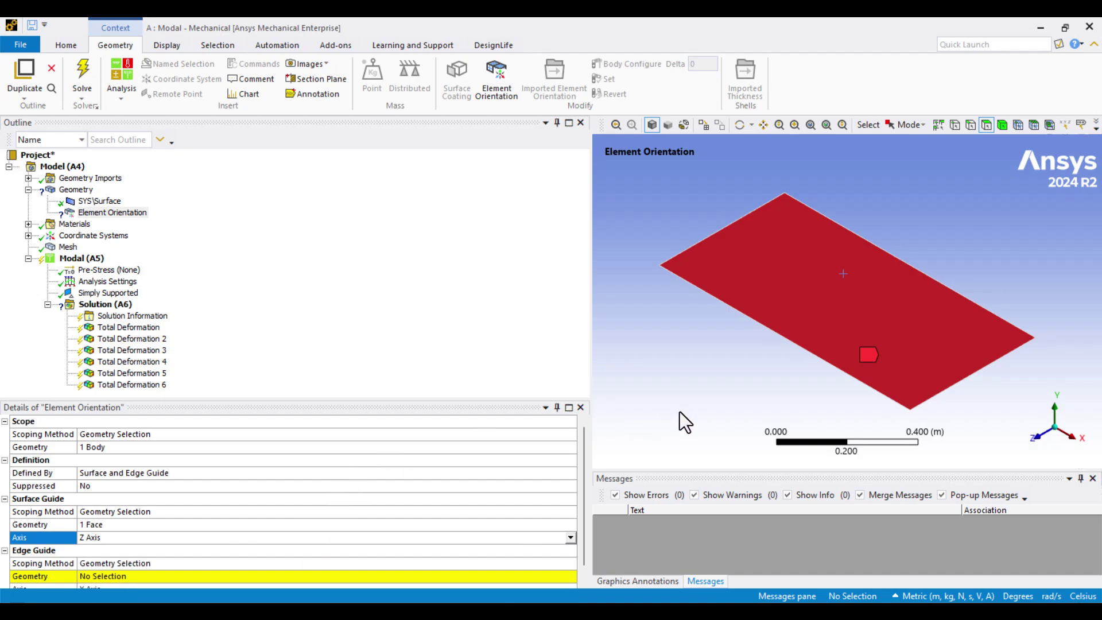
Set the plate's lower-left edge as the Element Orientation's edge guide geometry
scroll(139, 502, "down", 1)
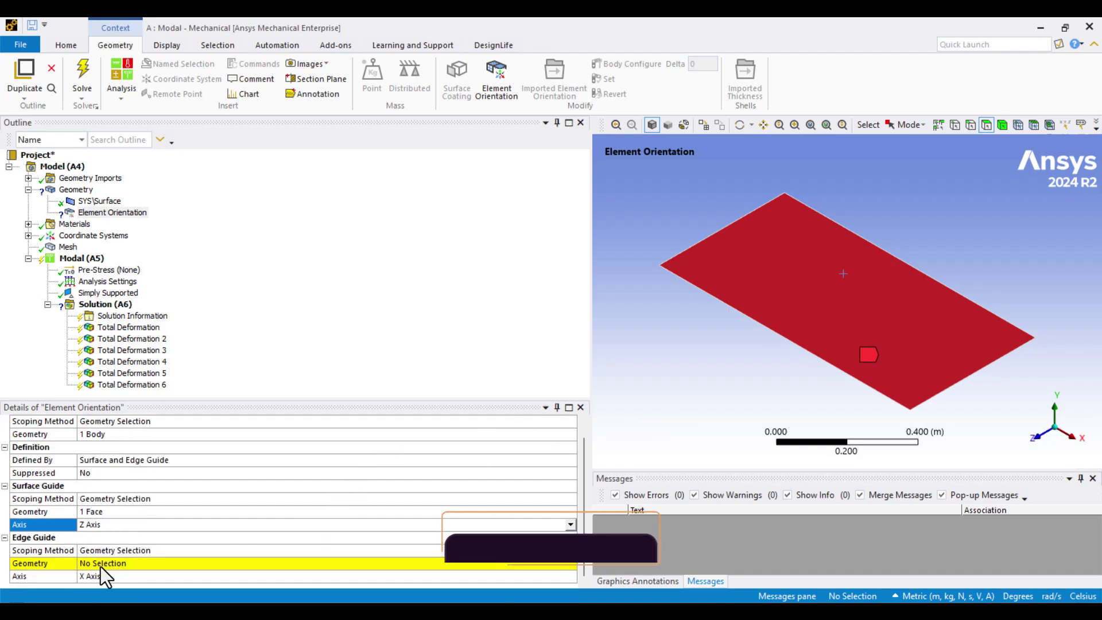
left_click(119, 563)
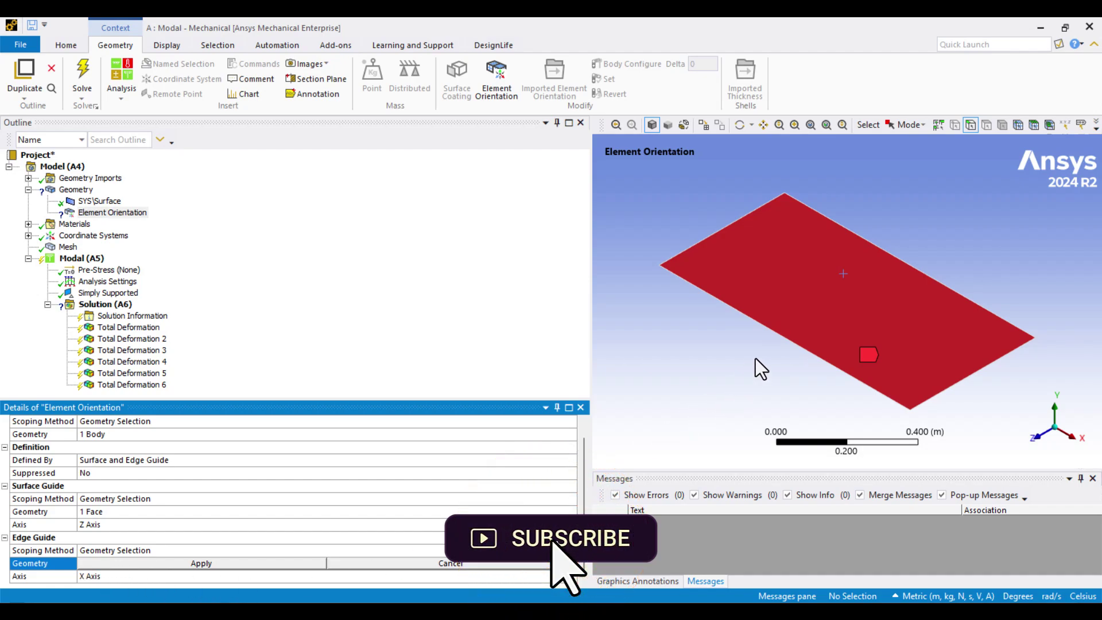
left_click(777, 339)
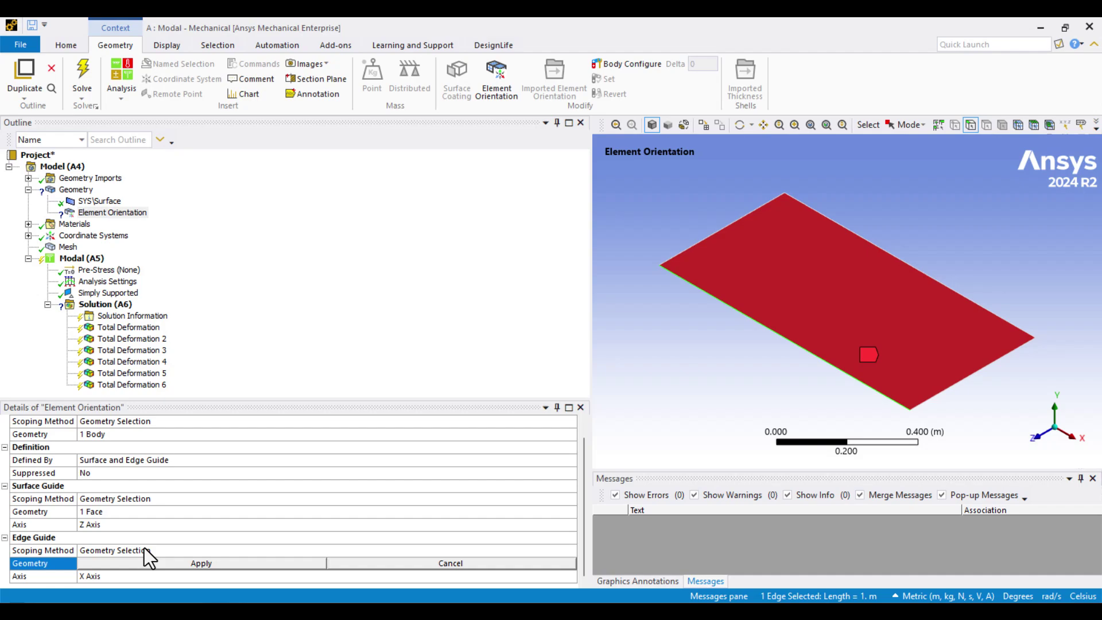
left_click(158, 565)
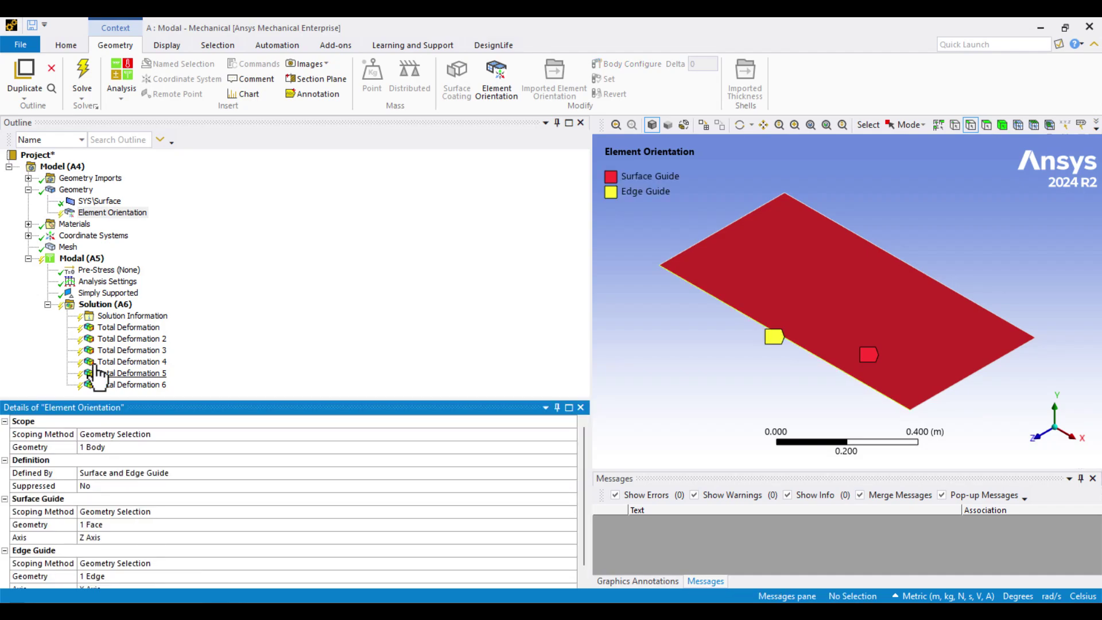
Generate the element orientations and zoom in on the lower-right elements to inspect the triads
right_click(121, 214)
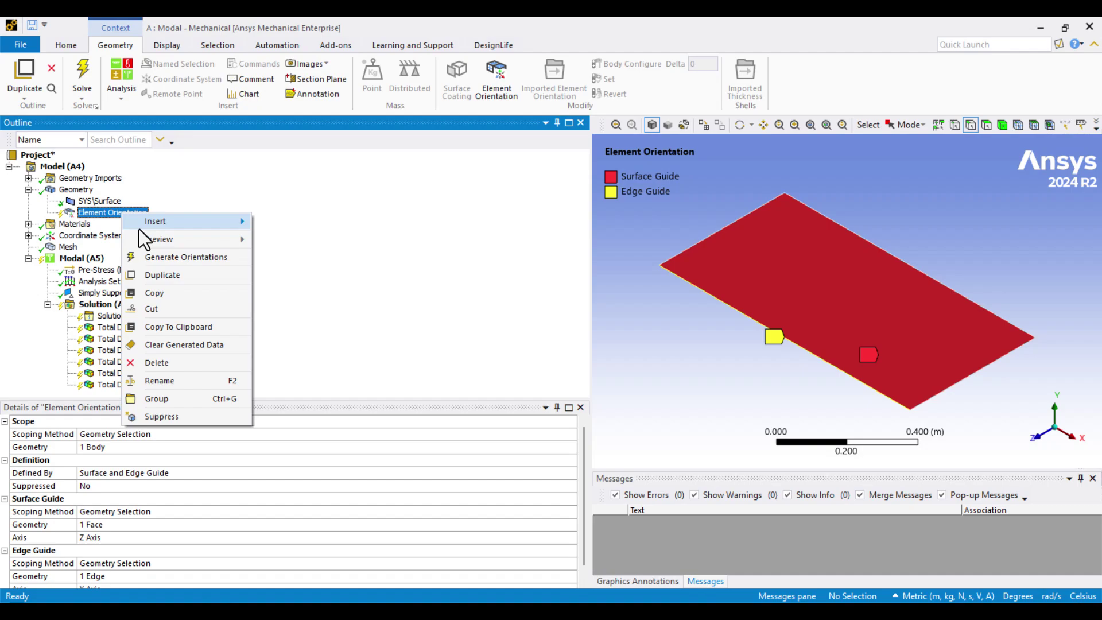
left_click(160, 255)
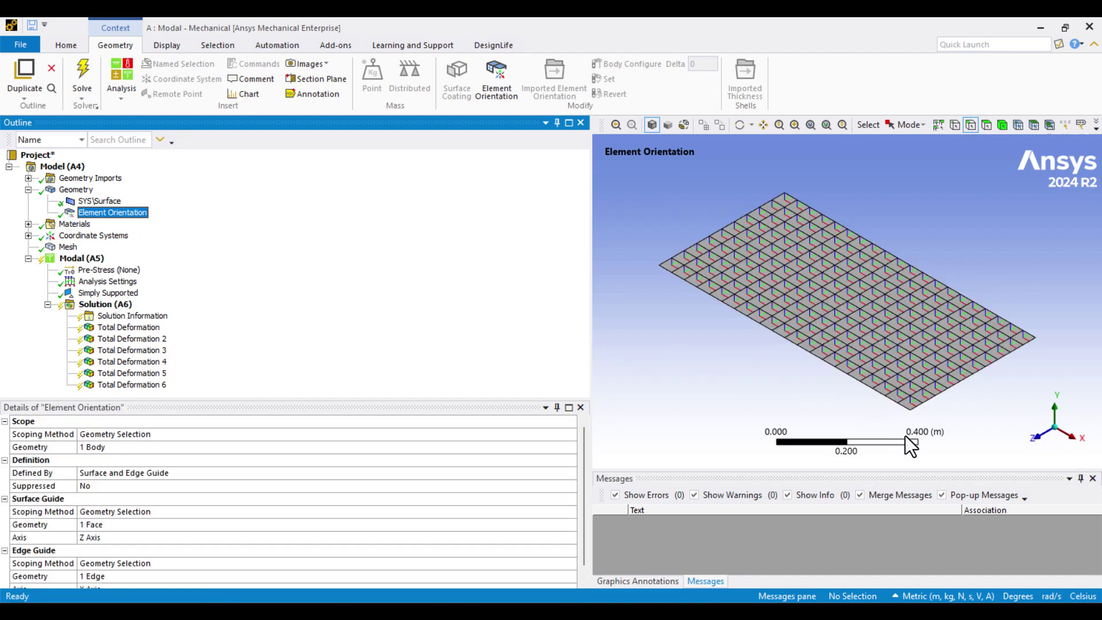
right_click_drag(1004, 364, 905, 402)
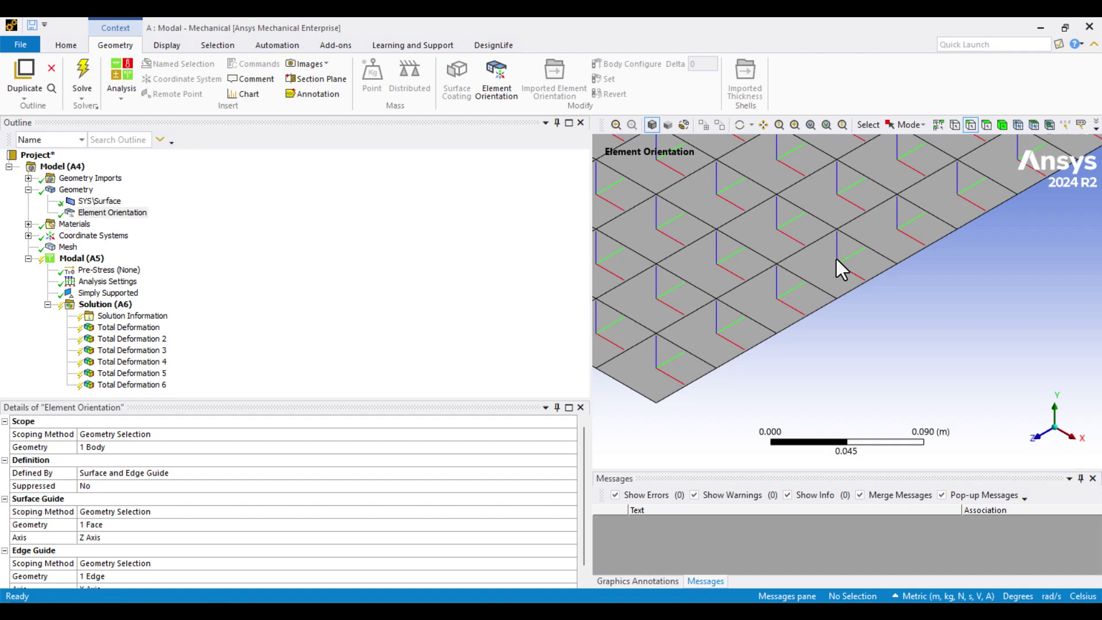
scroll(864, 340, "down", 6)
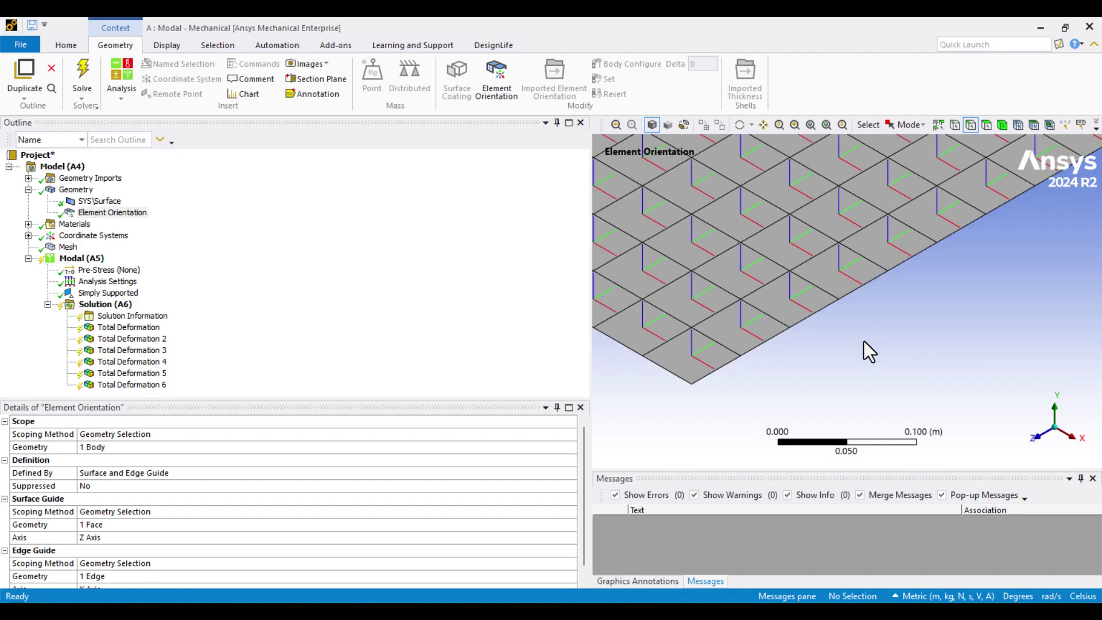
scroll(863, 341, "down", 2)
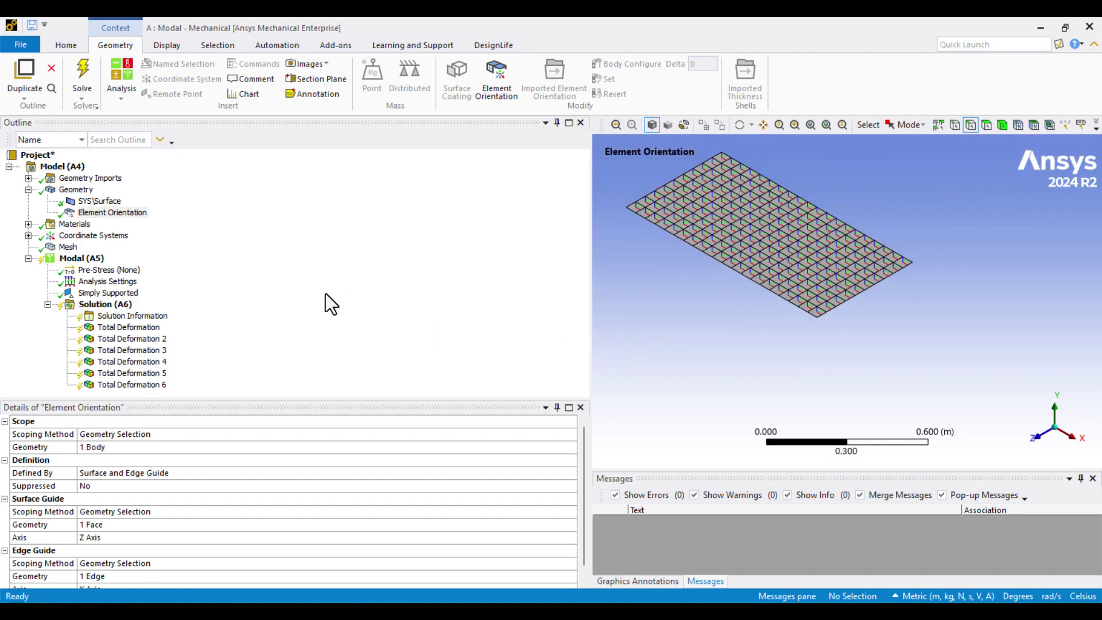
Re-solve the modal analysis so the first frequency updates to 13.734 Hz
right_click(86, 305)
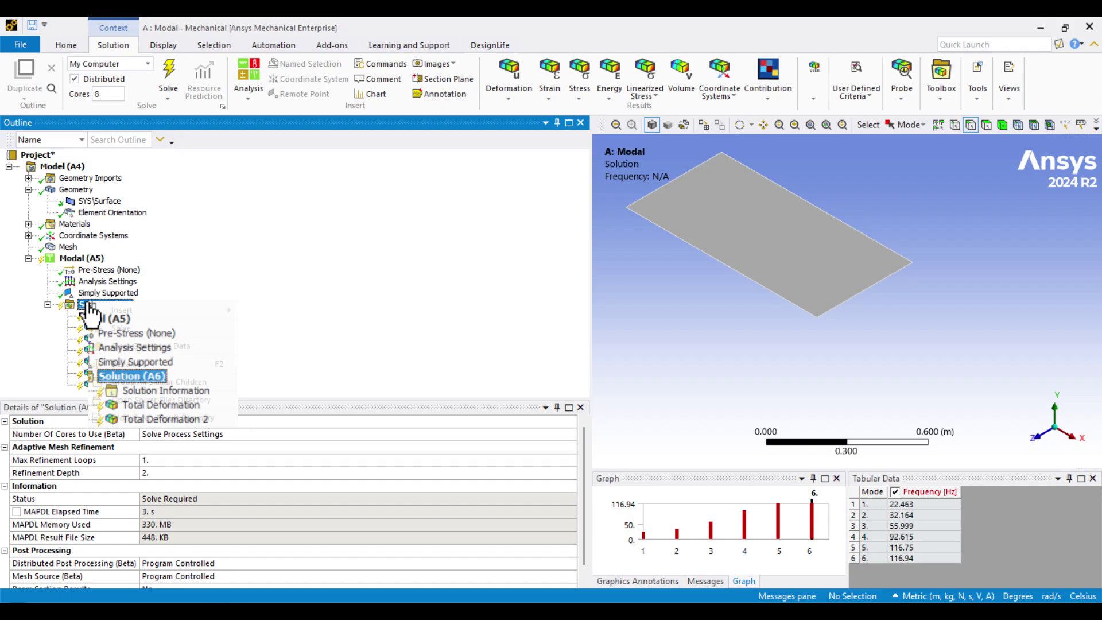
left_click(127, 327)
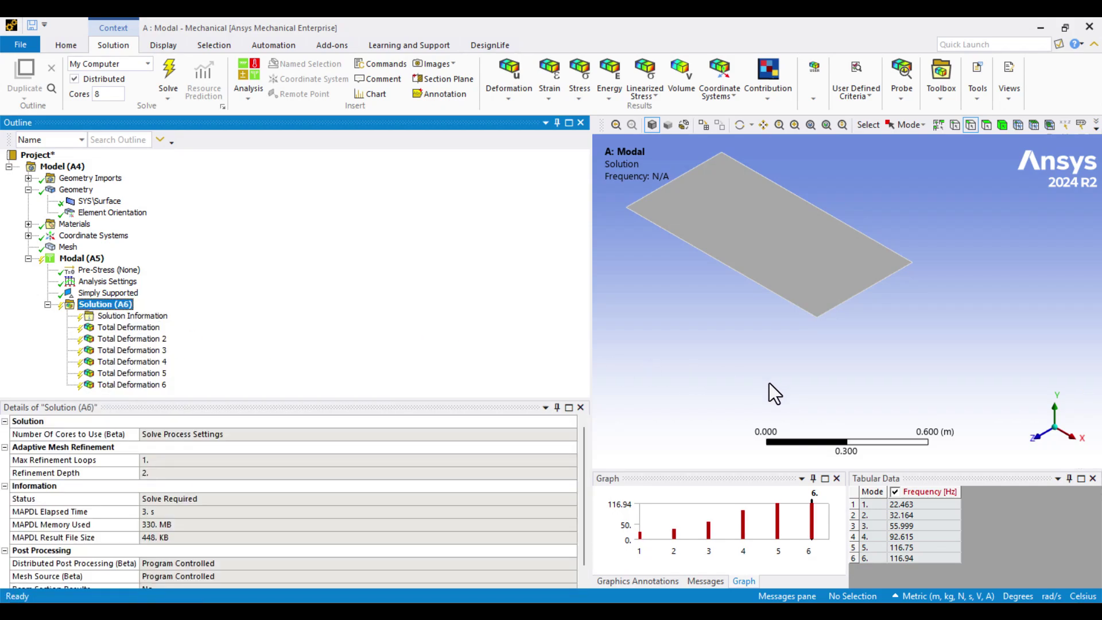
key("F5")
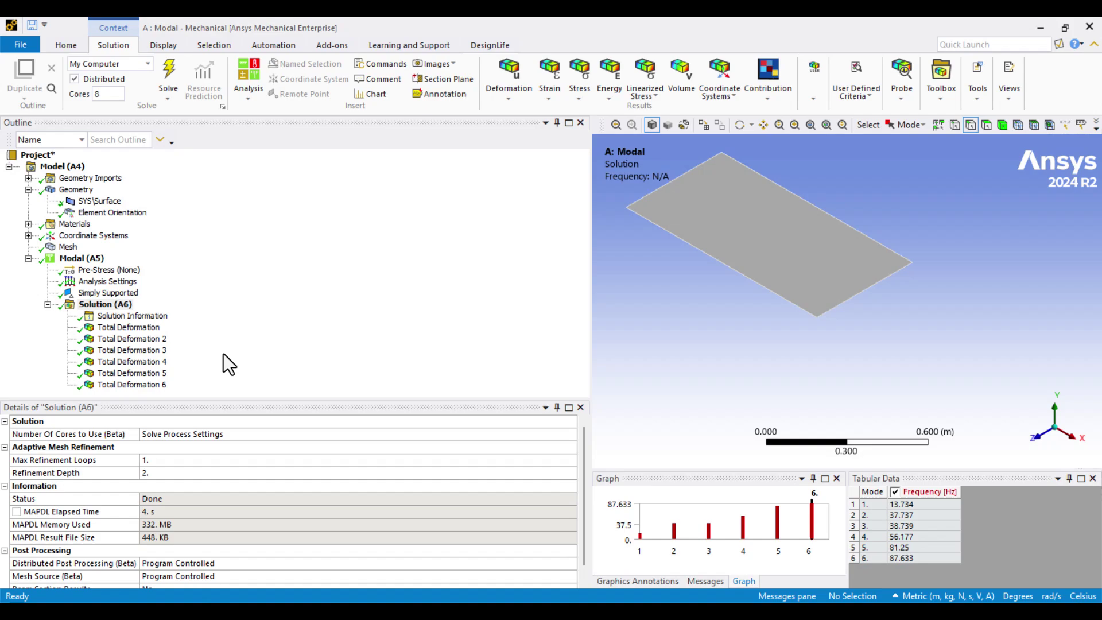
Review the mode shapes in Total Deformation, Total Deformation 2 and Total Deformation 3
left_click(135, 328)
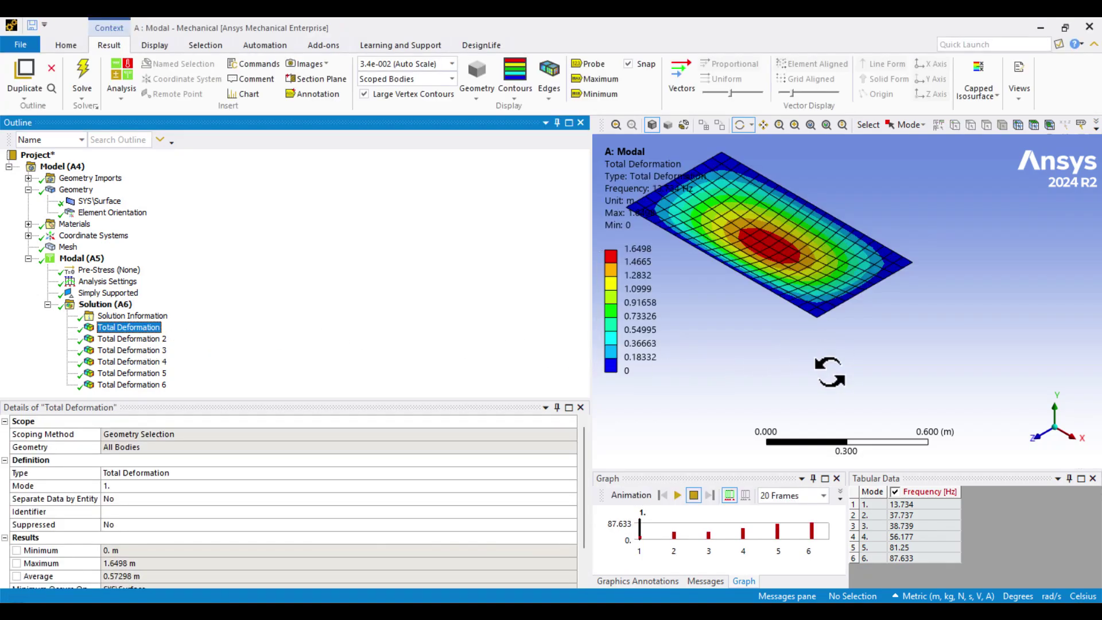
left_click(129, 339)
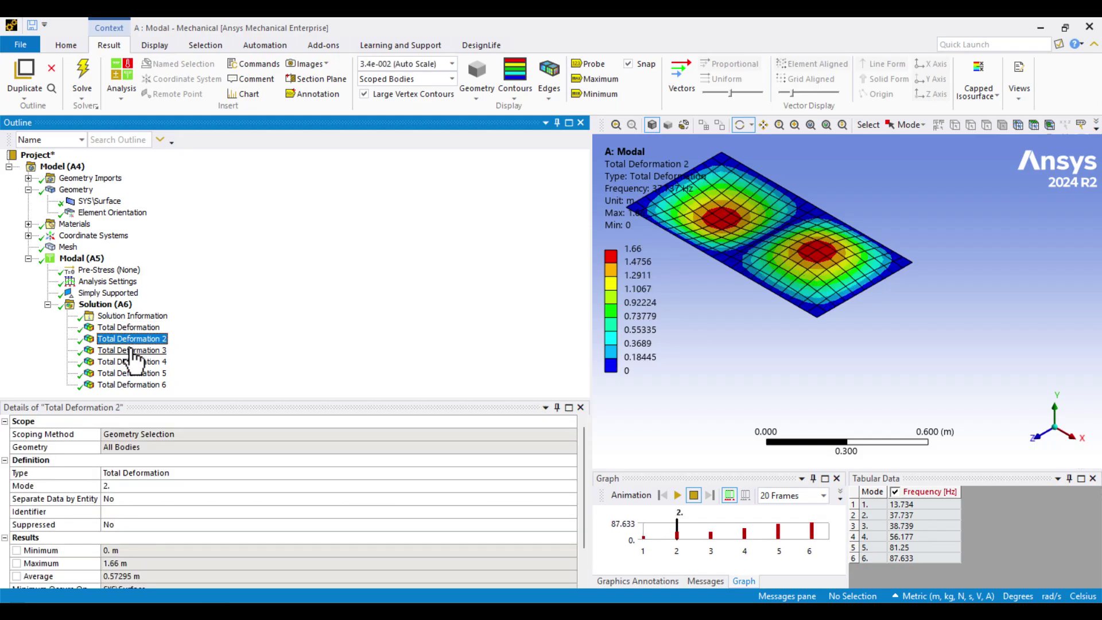
left_click(131, 351)
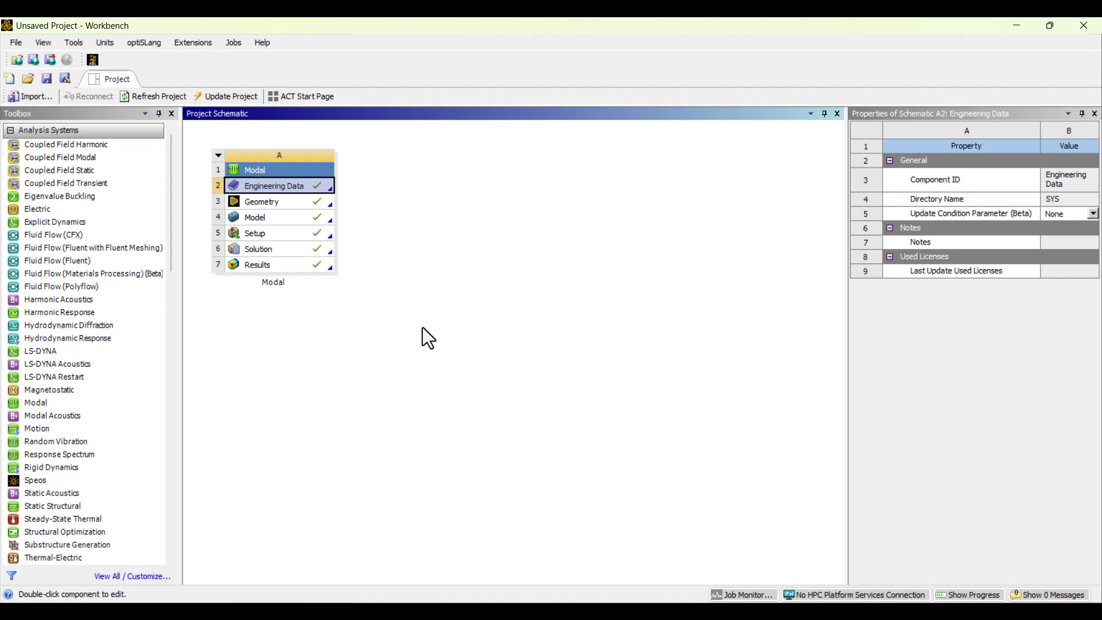
Add a new 'Anisotropic' material in Engineering Data with an empty Density property
double_click(271, 189)
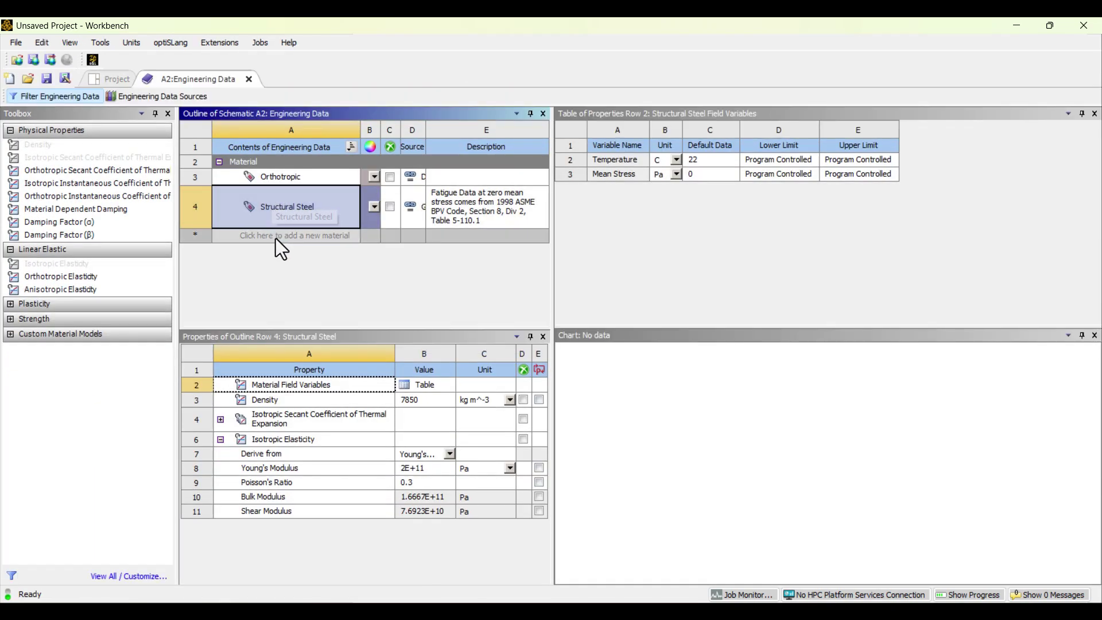
left_click(276, 236)
type("Ani")
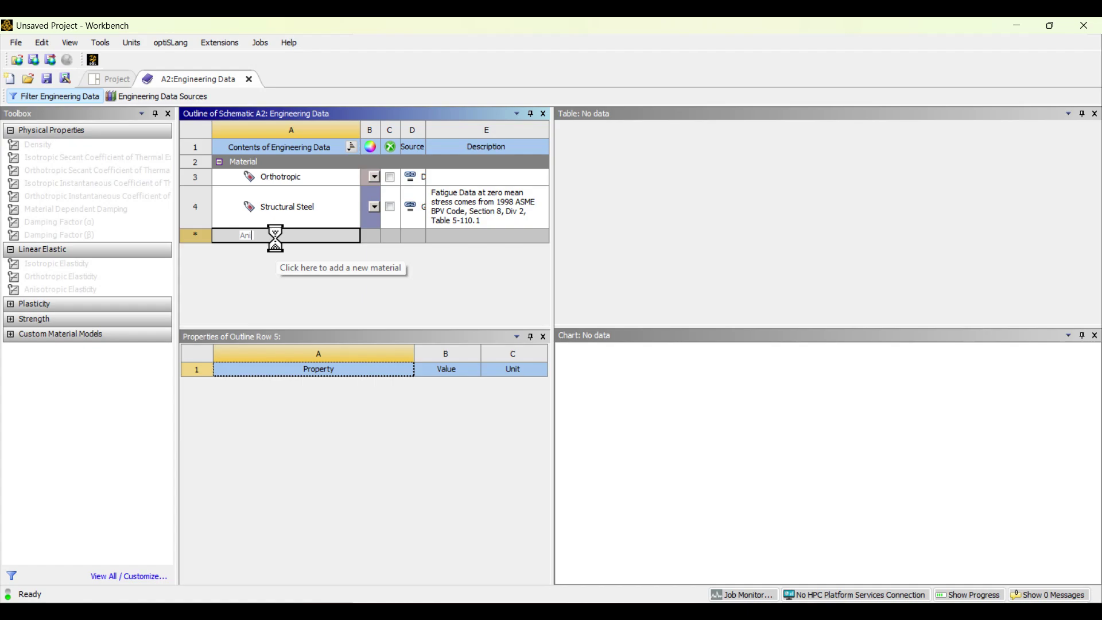
type("sotropic")
key("Return")
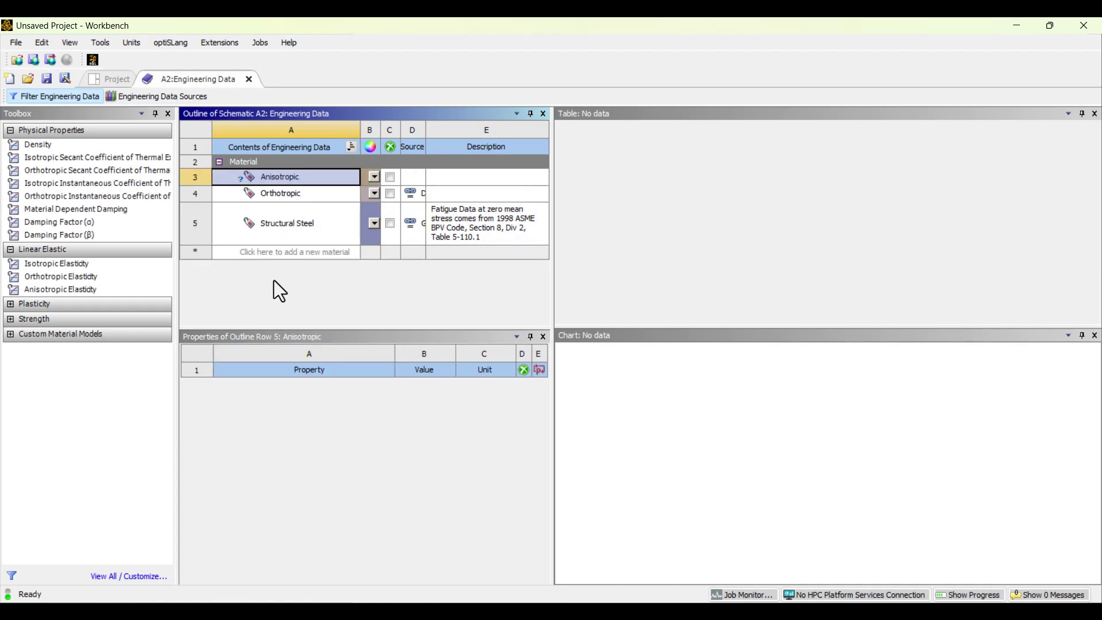
left_click(39, 147)
double_click(39, 149)
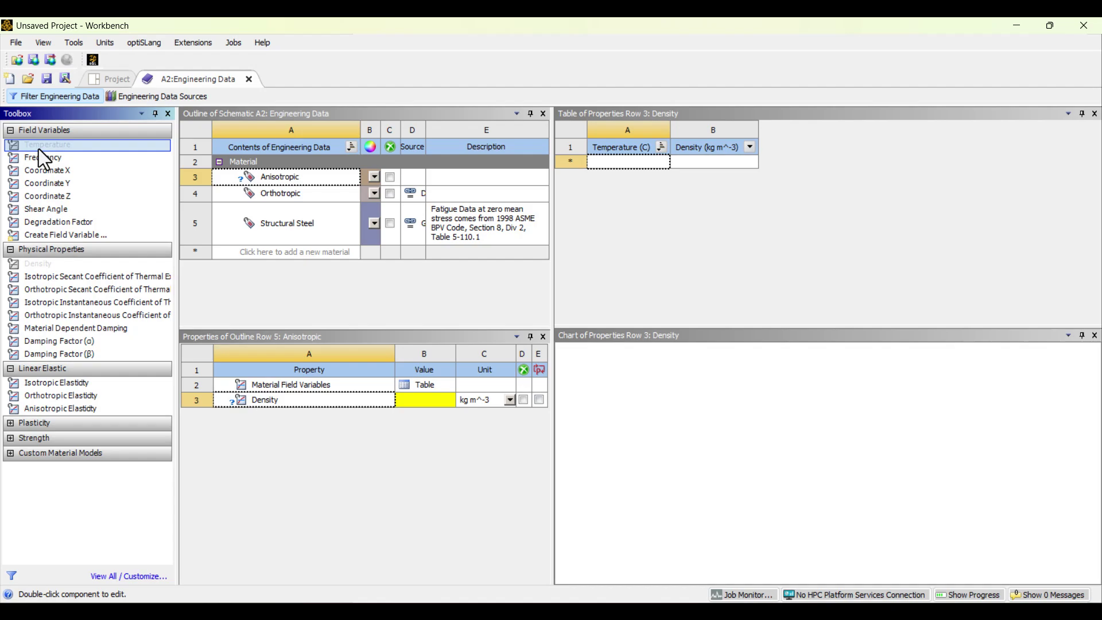
Add Anisotropic Elasticity to the Anisotropic material and show its stiffness matrix table
double_click(25, 407)
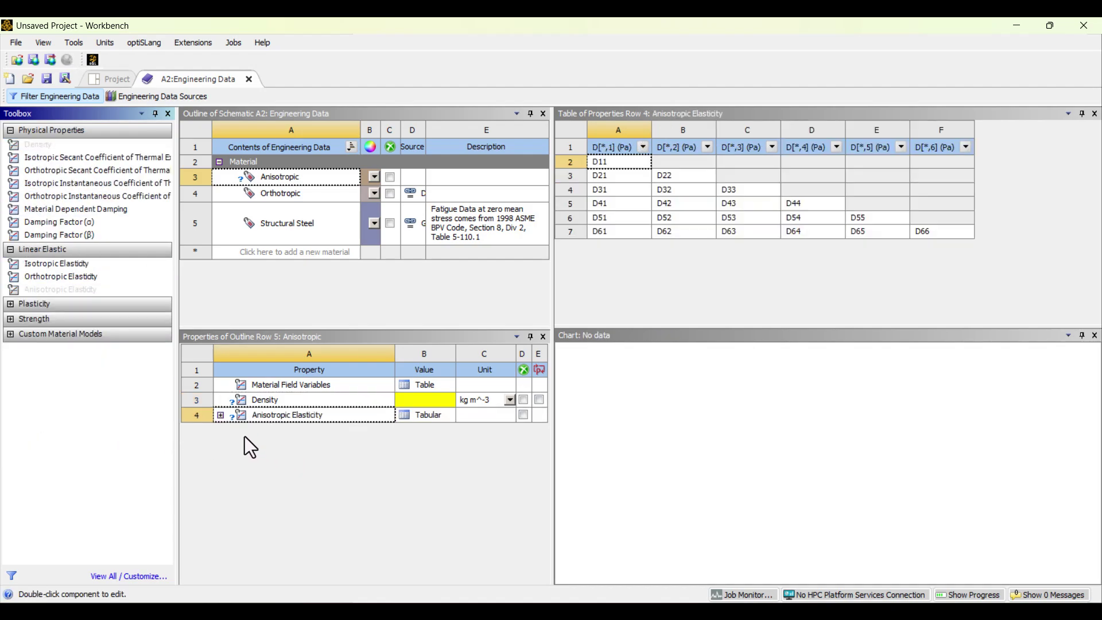
left_click(221, 415)
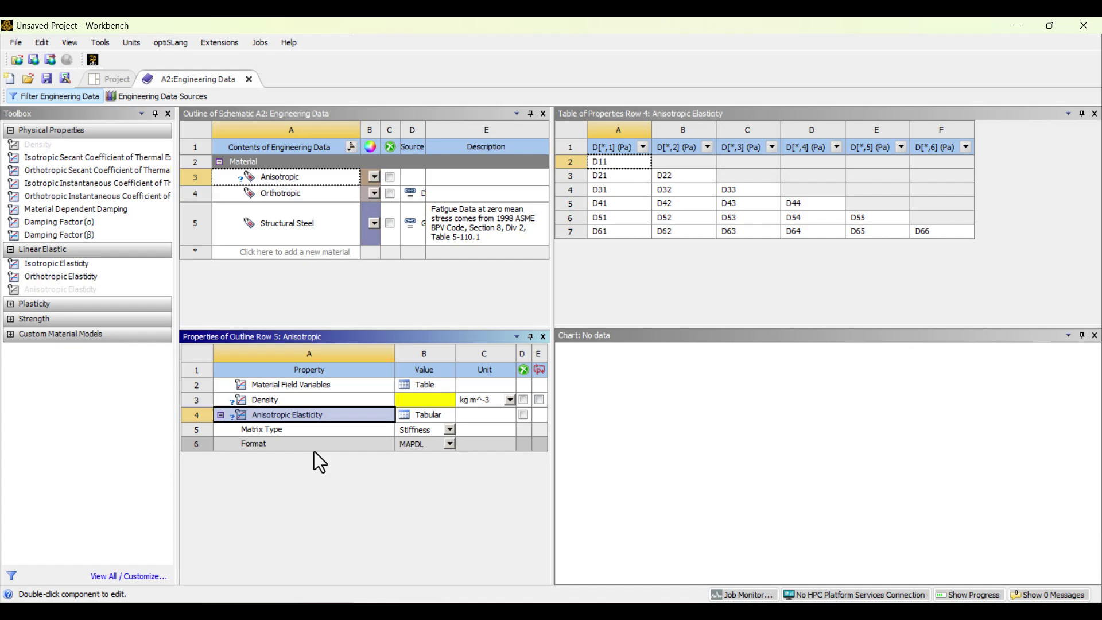
left_click(472, 417)
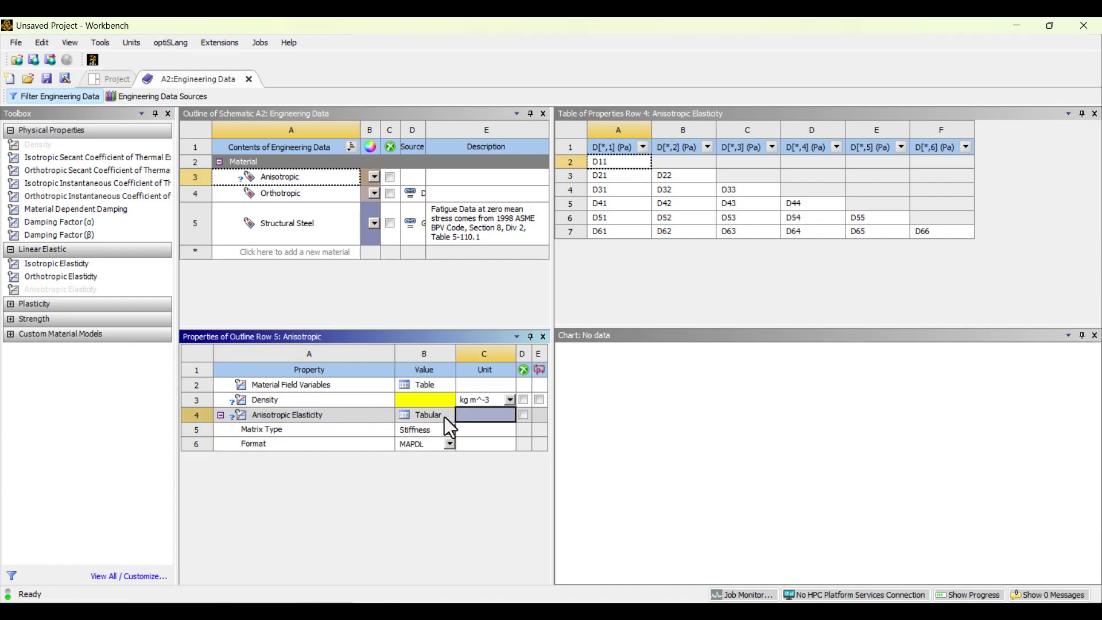
left_click(444, 416)
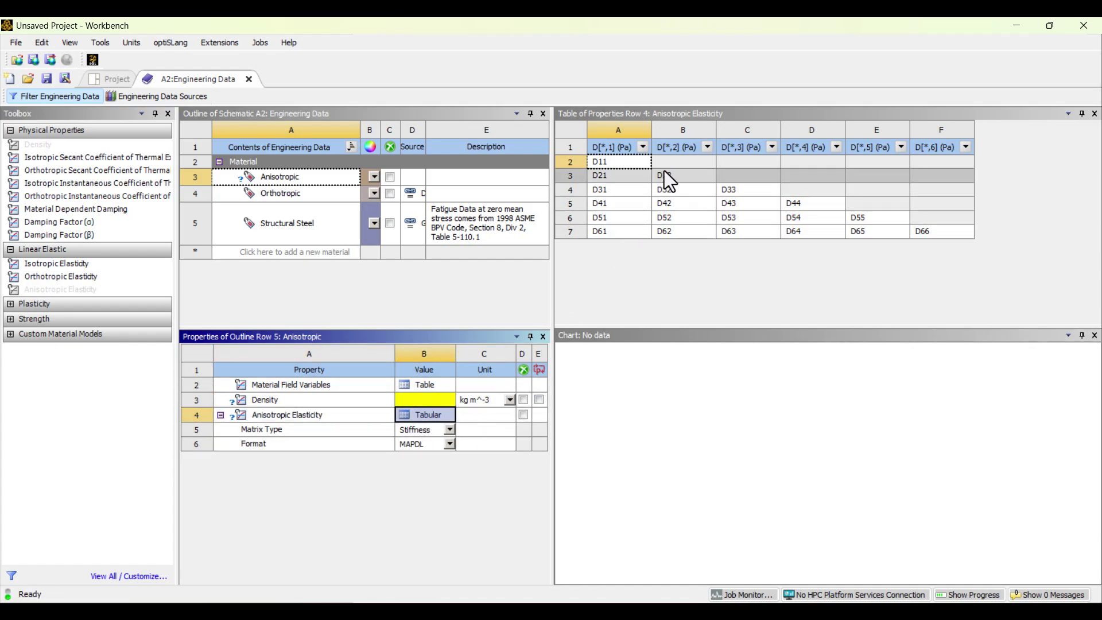
left_click(740, 192)
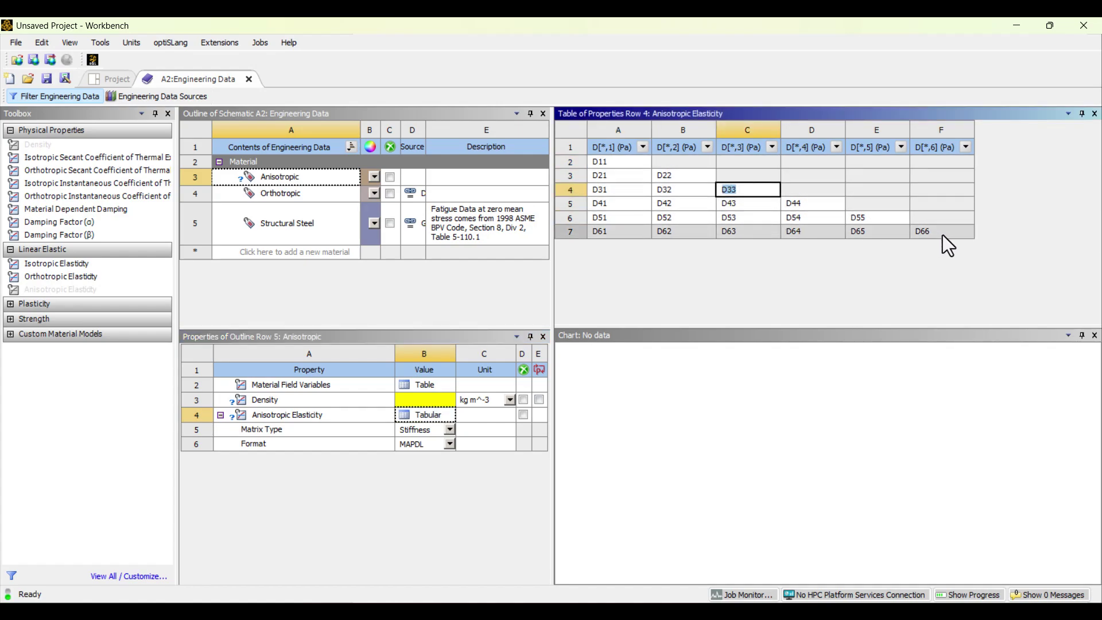
left_click(469, 416)
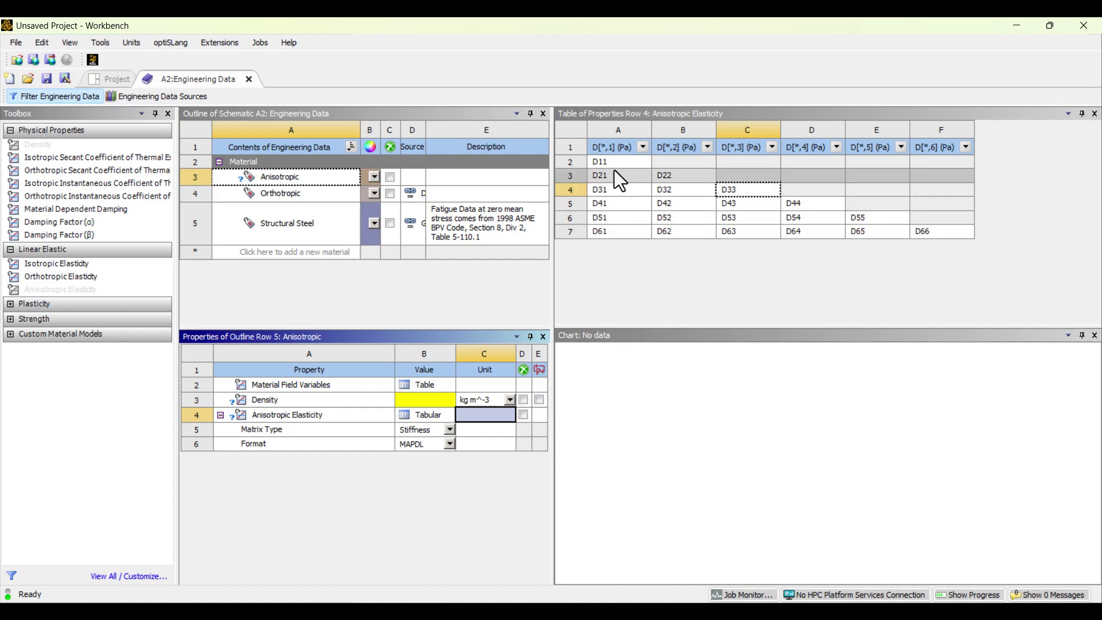
Set the stiffness matrix units to GPa and enter 50 for D11
left_click(643, 147)
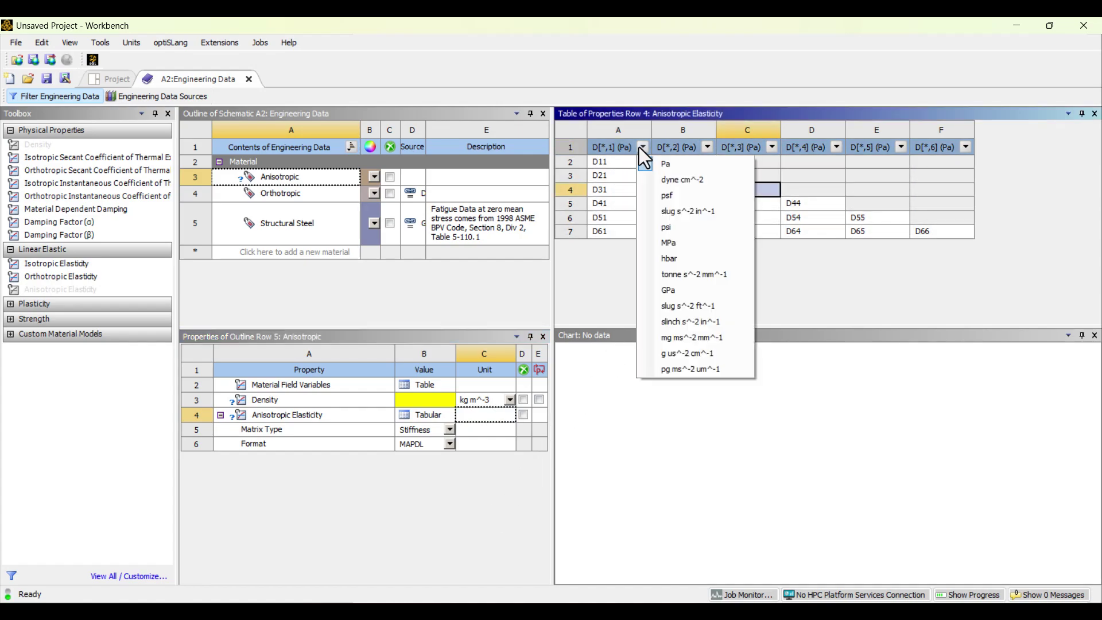
left_click(680, 290)
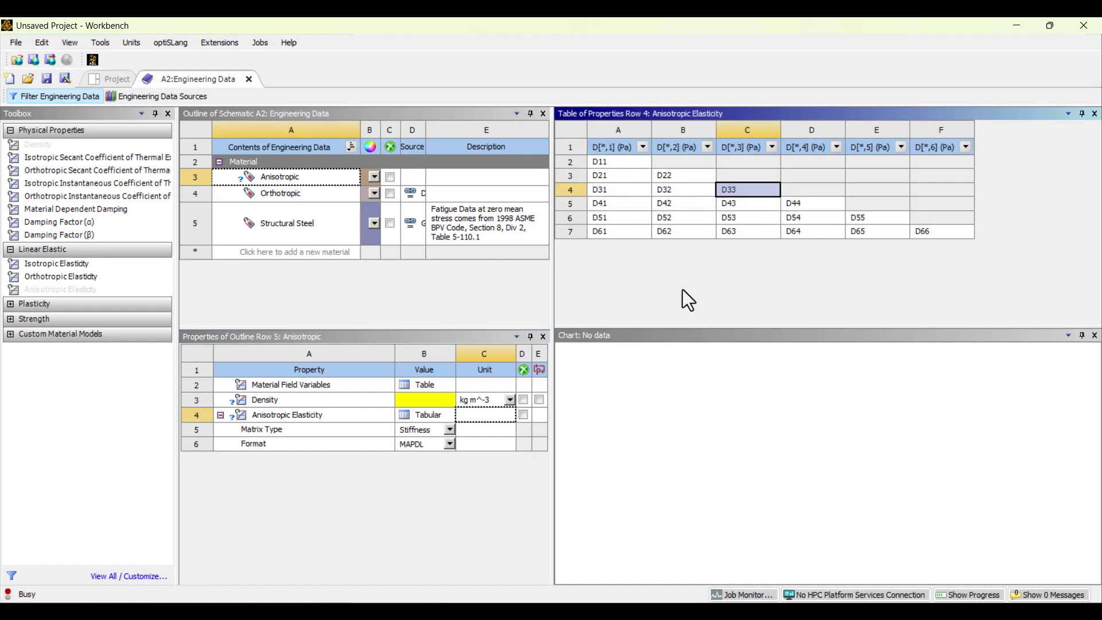
left_click(614, 166)
type("50")
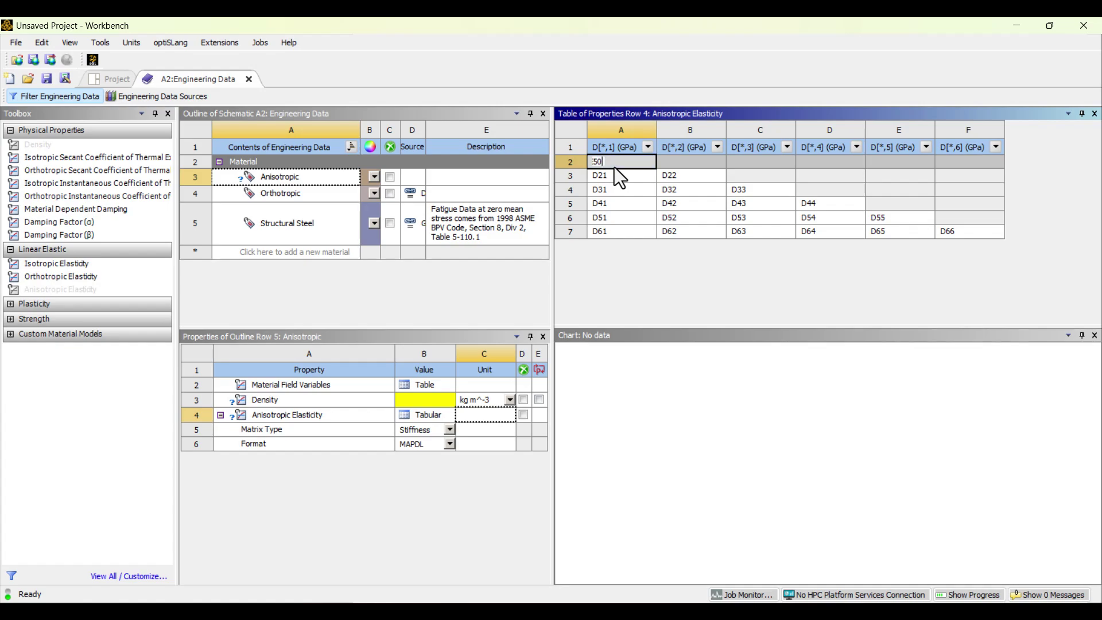
key("Return")
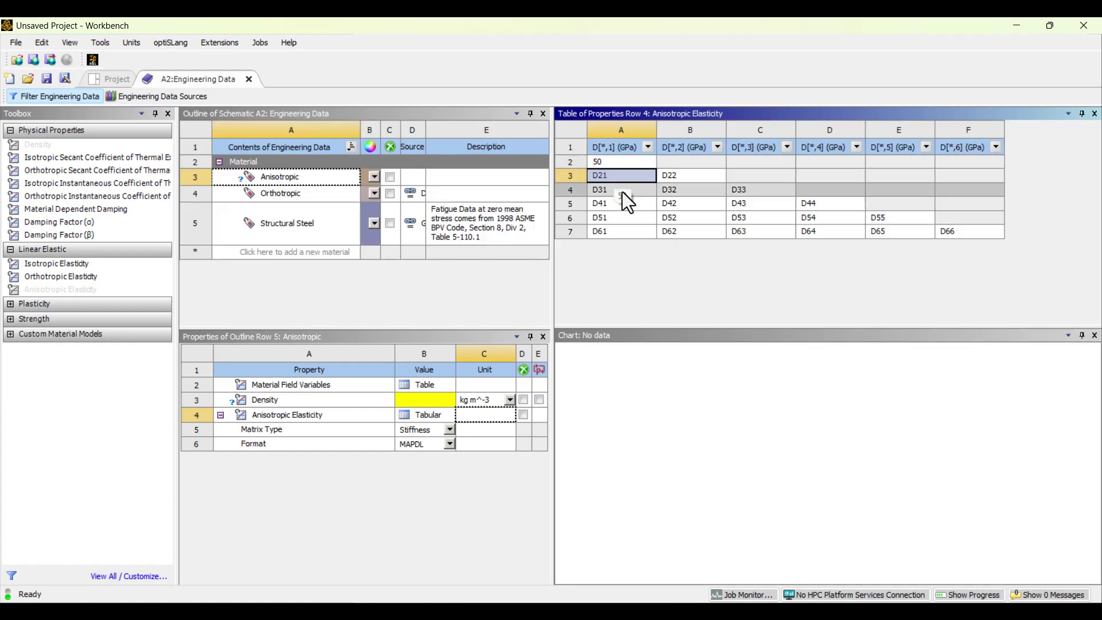